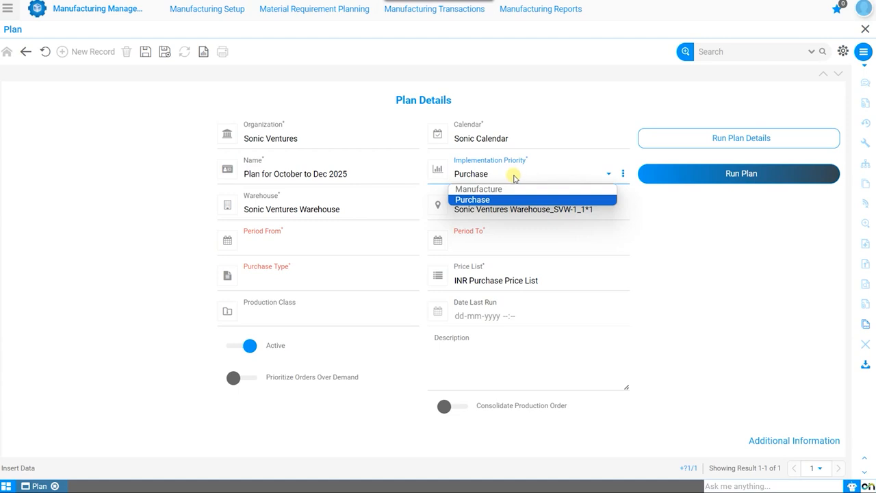
Set the plan's implementation priority to Manufacture, keeping Sonic Ventures Warehouse as its warehouse
{"action": "left_click", "coordinate": [508, 189]}
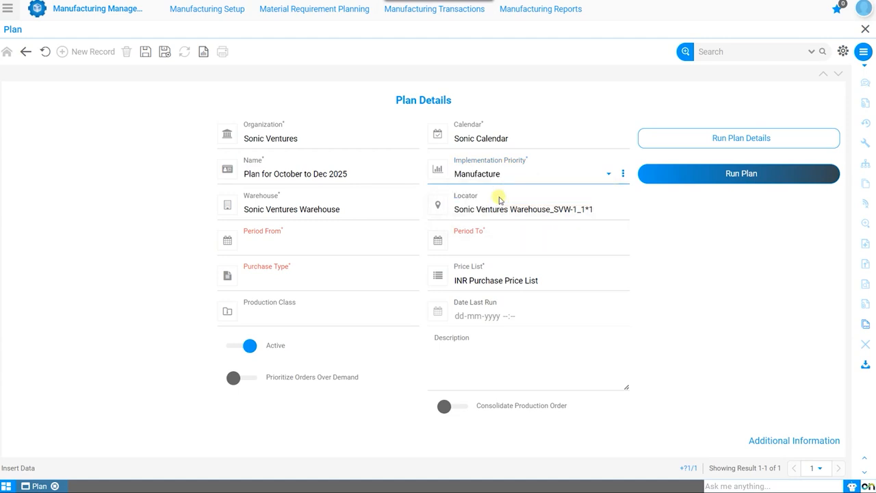
{"action": "left_click", "coordinate": [338, 218]}
{"action": "left_click", "coordinate": [319, 236]}
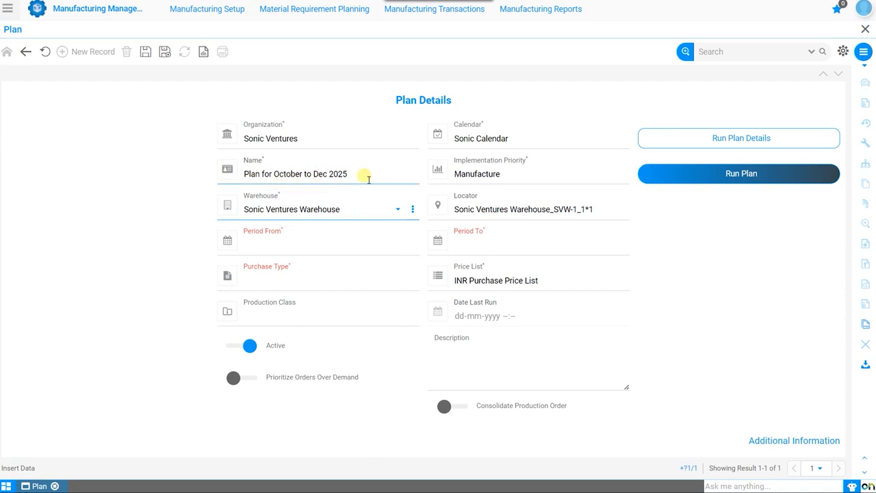
Set the plan's period from October-25 to December-25
{"action": "left_click", "coordinate": [334, 226]}
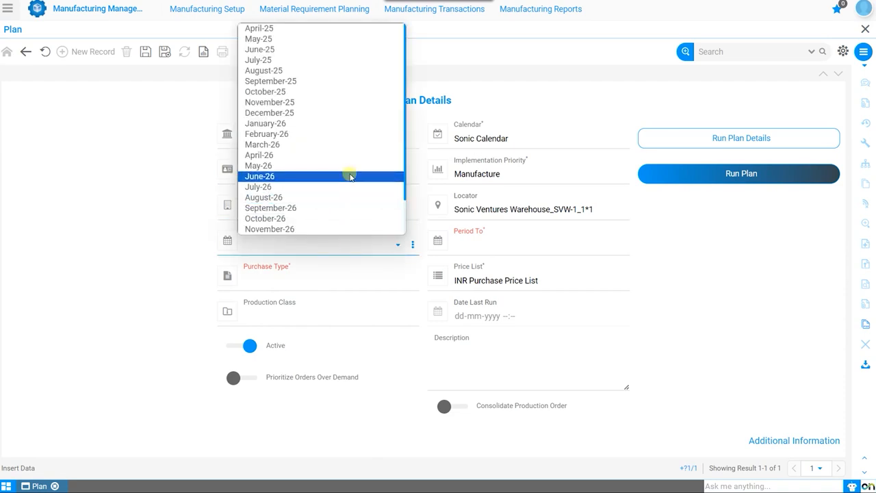
{"action": "left_click", "coordinate": [310, 92]}
{"action": "left_click", "coordinate": [511, 246]}
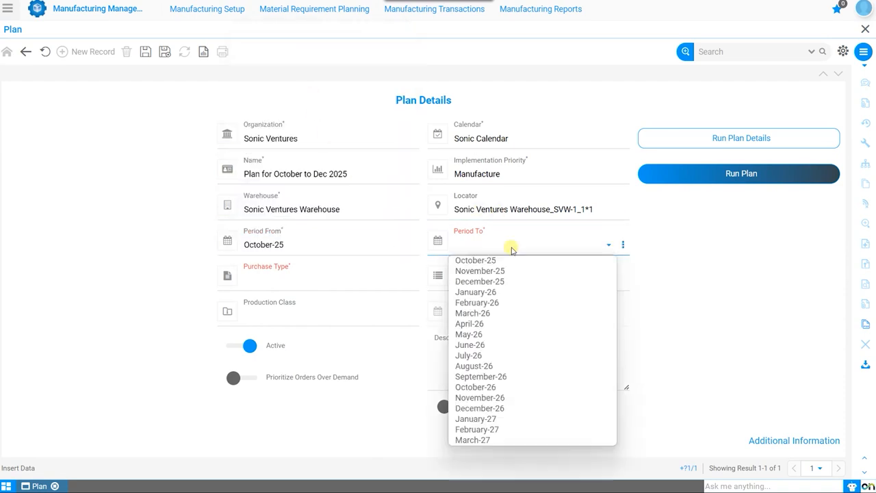
{"action": "left_click", "coordinate": [502, 282]}
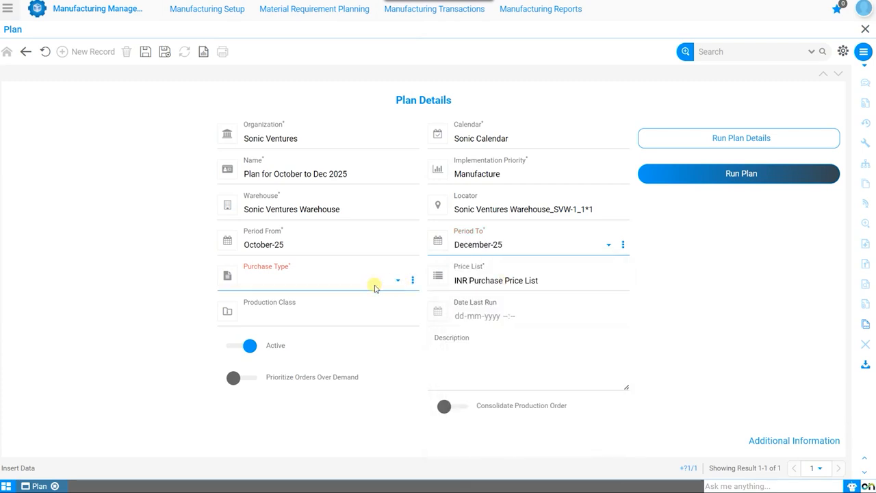
Set the purchase type to Purchase Order and the production class to Sonic Ventures Classification
{"action": "left_click", "coordinate": [375, 287]}
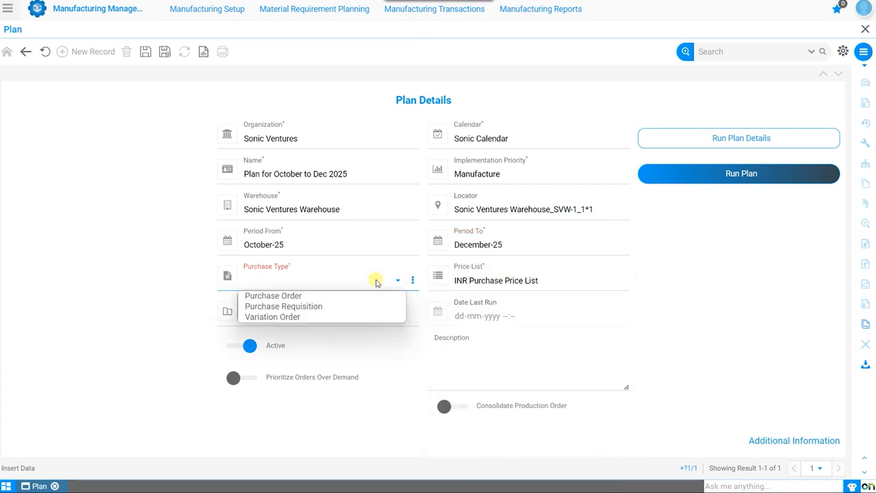
{"action": "left_click", "coordinate": [300, 297]}
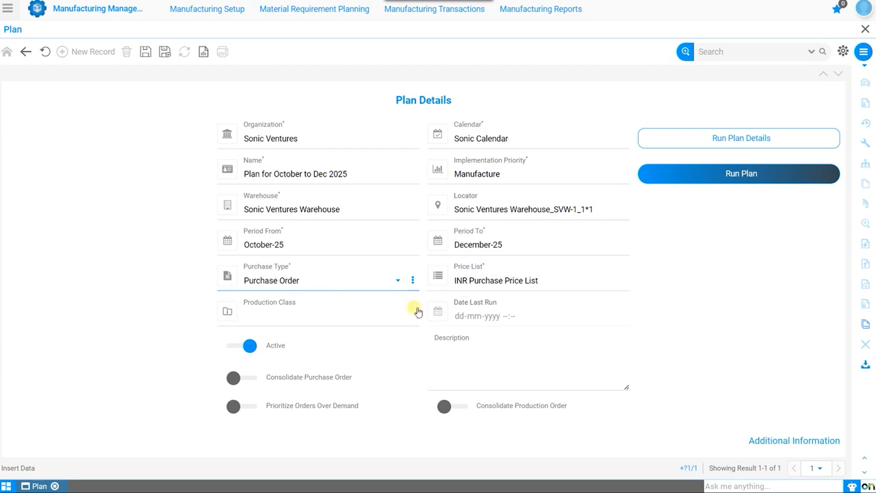
{"action": "left_click", "coordinate": [364, 320]}
{"action": "left_click", "coordinate": [306, 340]}
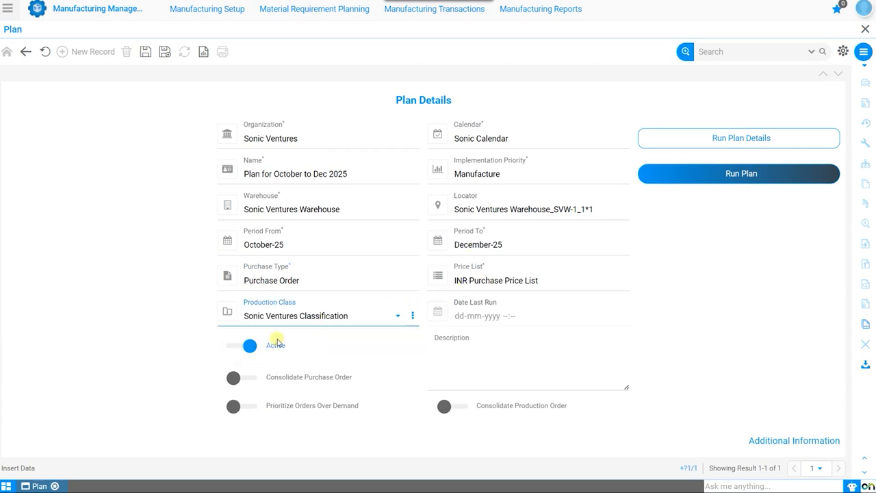
Enable Consolidate Purchase Order and Prioritize Orders Over Demand, then save the plan record
{"action": "left_click", "coordinate": [248, 381]}
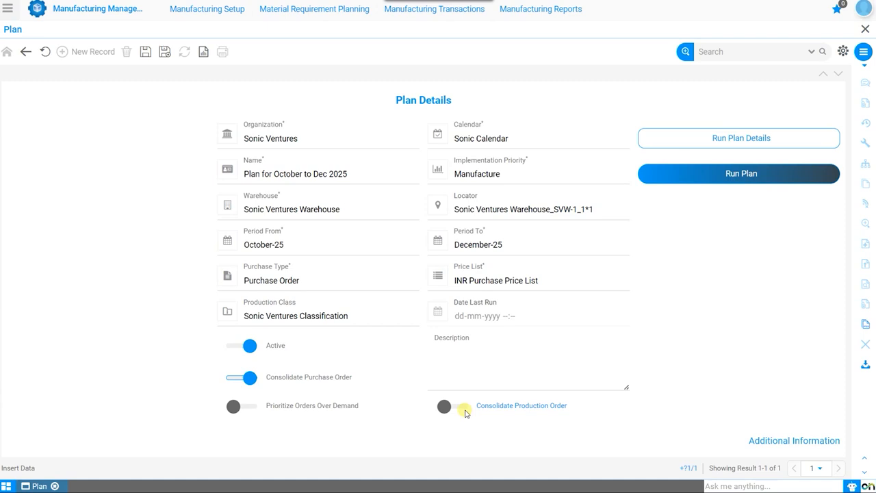
{"action": "left_click", "coordinate": [254, 407]}
{"action": "left_click", "coordinate": [821, 440]}
{"action": "scroll", "coordinate": [678, 389], "scroll_direction": "down", "scroll_amount": 1}
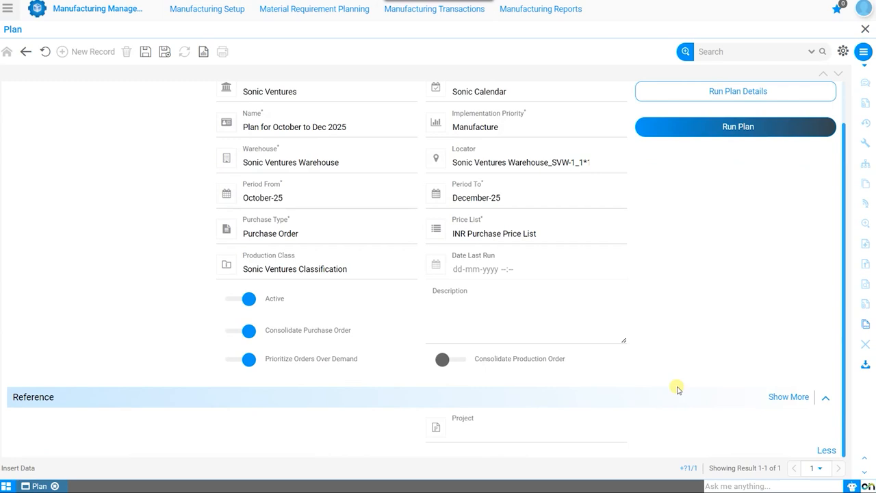
{"action": "left_click", "coordinate": [471, 314]}
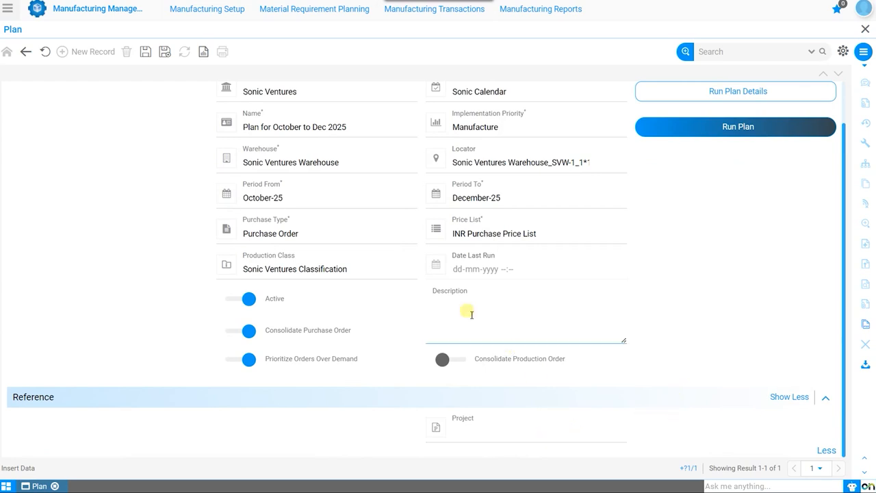
{"action": "left_click", "coordinate": [145, 52]}
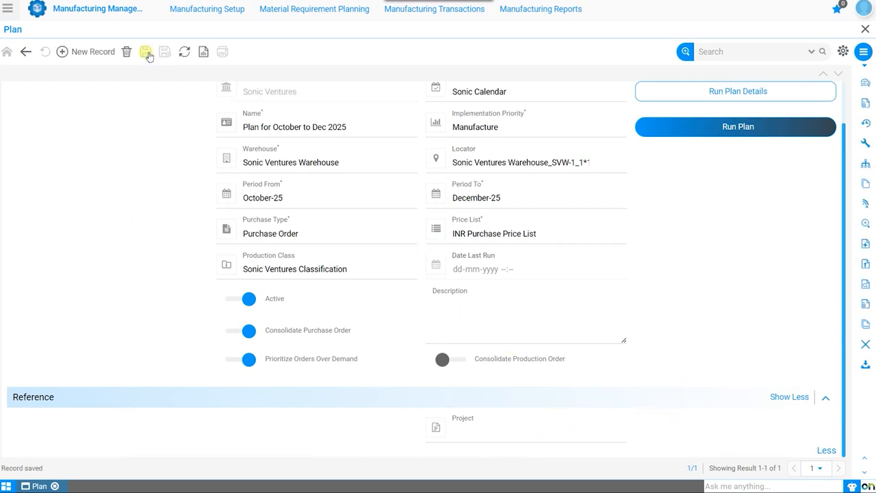
{"action": "scroll", "coordinate": [618, 344], "scroll_direction": "up", "scroll_amount": 1}
{"action": "left_click", "coordinate": [622, 349]}
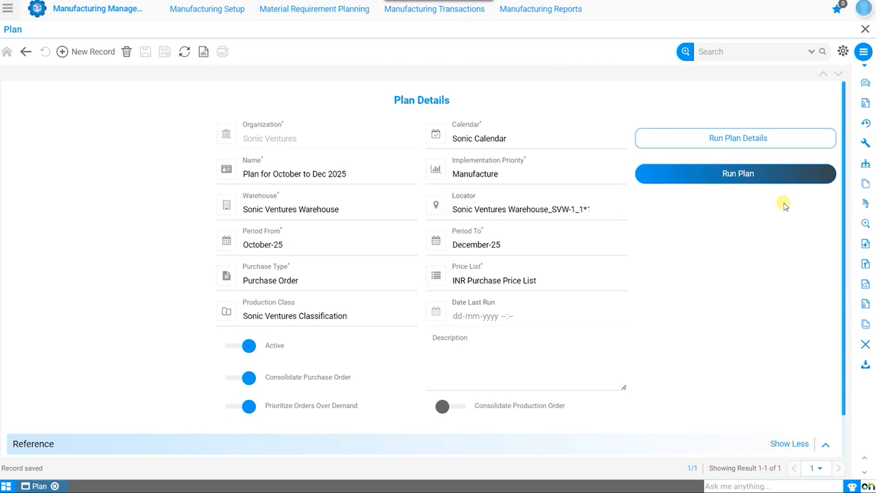
Open the Forecast window for material requirement planning and start a new forecast record
{"action": "left_click", "coordinate": [7, 9]}
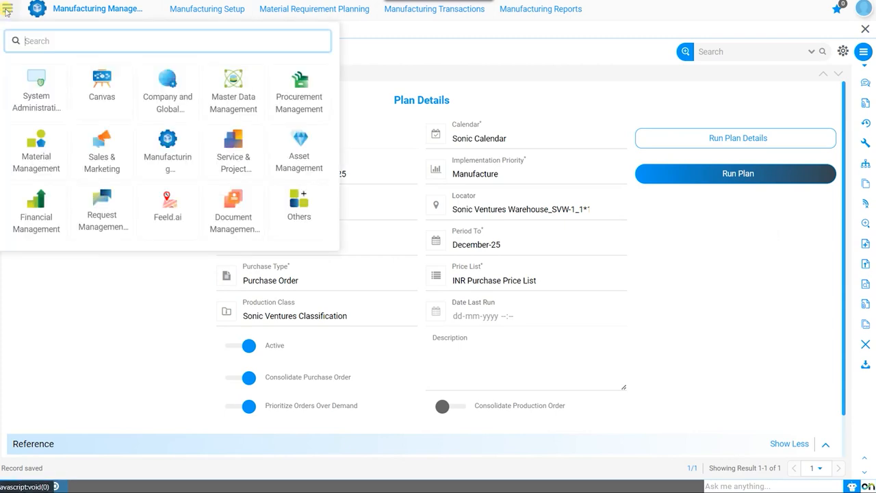
{"action": "left_click", "coordinate": [285, 12]}
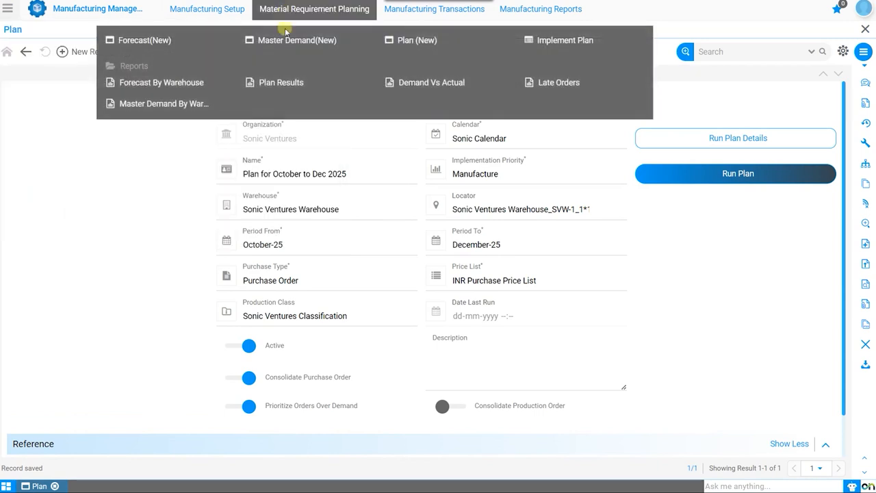
{"action": "left_click", "coordinate": [124, 41]}
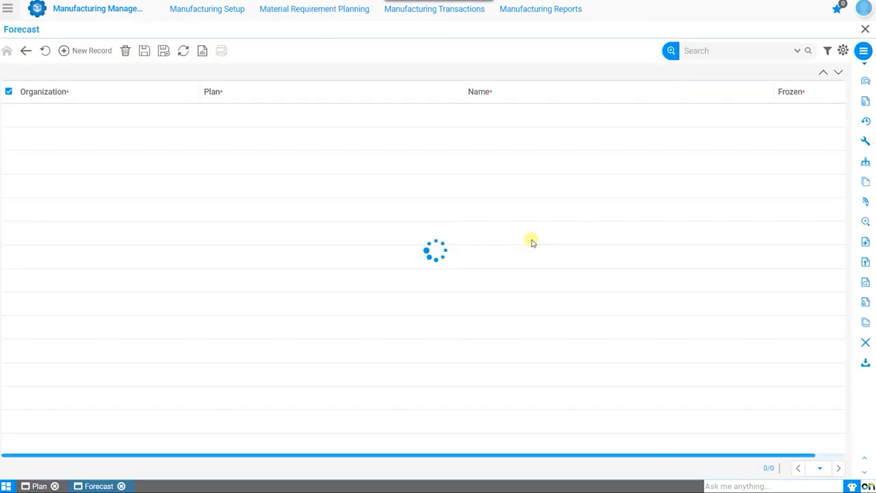
{"action": "left_click", "coordinate": [101, 59]}
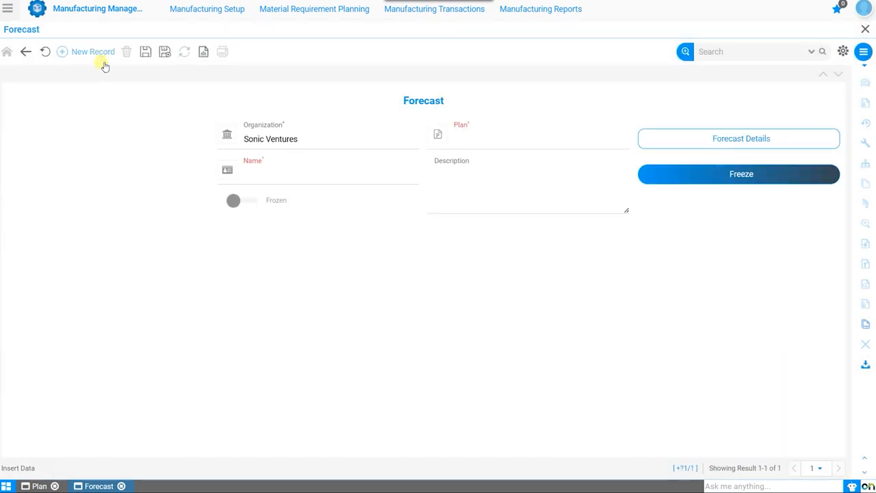
Assign the forecast to Plan for October to Dec 2025, name it Forecast from Oct to Dec 2025, and save it
{"action": "left_click", "coordinate": [512, 142]}
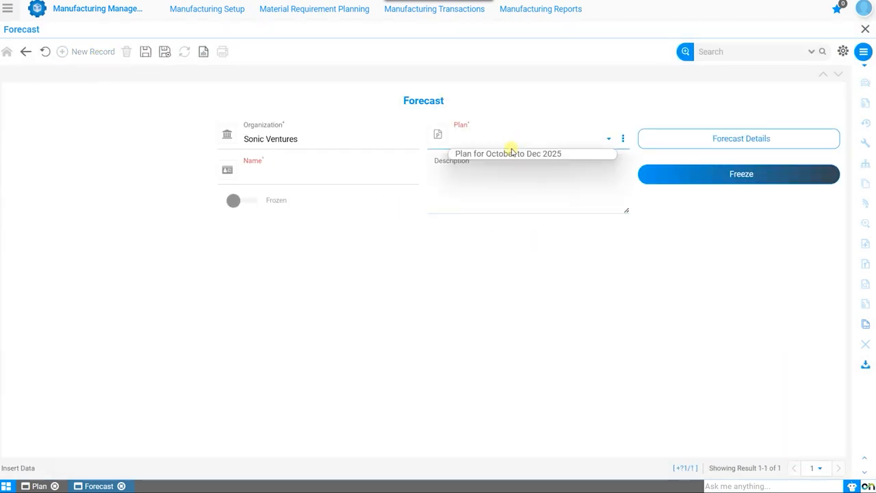
{"action": "left_click", "coordinate": [509, 152]}
{"action": "left_click", "coordinate": [304, 176]}
{"action": "type", "text": "Forecast from Oct to Dec "}
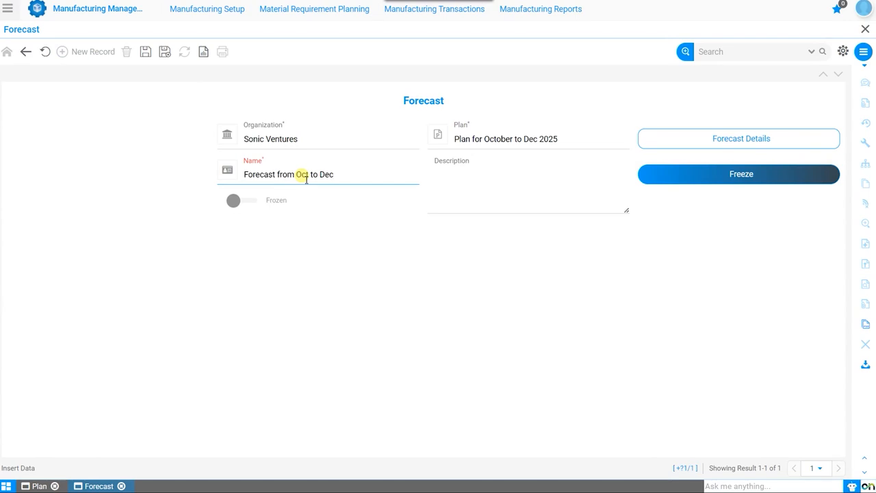
{"action": "type", "text": "2025"}
{"action": "left_click", "coordinate": [146, 52]}
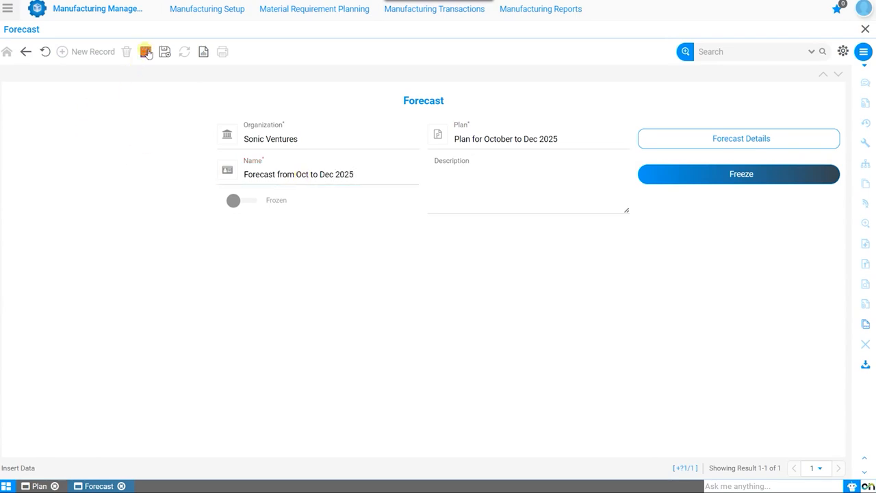
Add a new detail line to the forecast with Motorbike as its product and BOM
{"action": "left_click", "coordinate": [692, 146]}
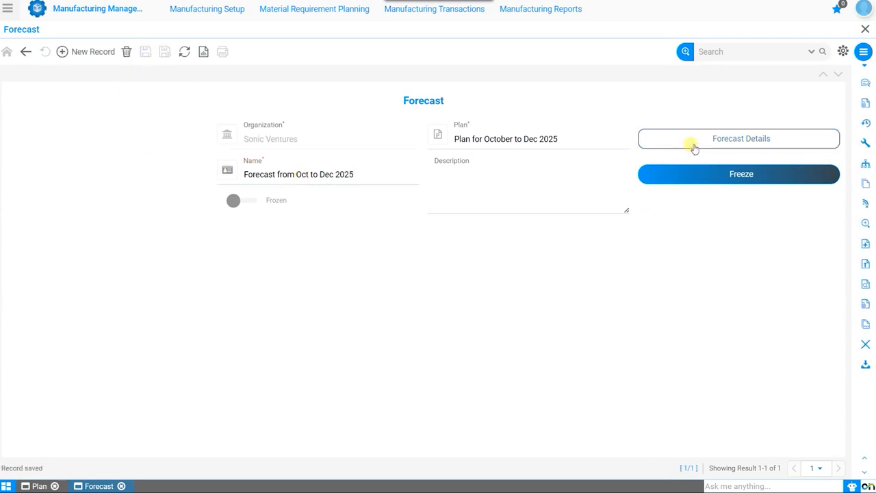
{"action": "left_click", "coordinate": [110, 55]}
{"action": "left_click", "coordinate": [524, 148]}
{"action": "type", "text": "motor"}
{"action": "key", "text": "Return"}
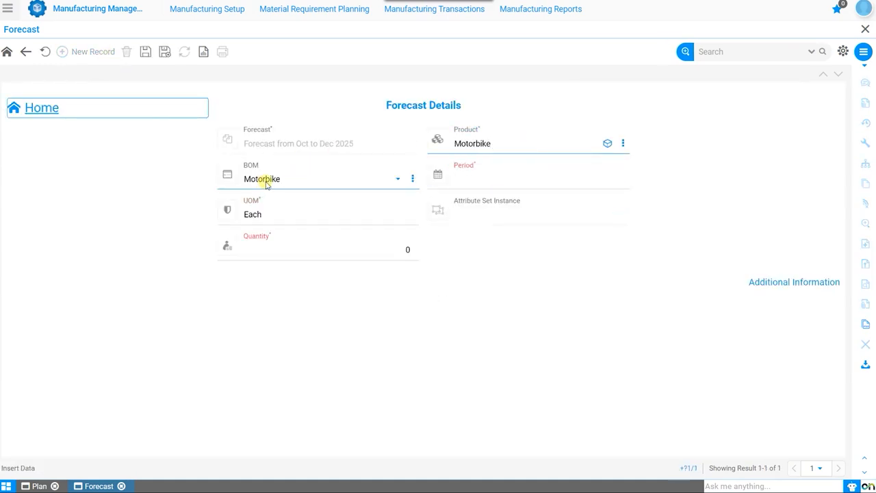
{"action": "left_click", "coordinate": [267, 184]}
{"action": "left_click", "coordinate": [267, 183]}
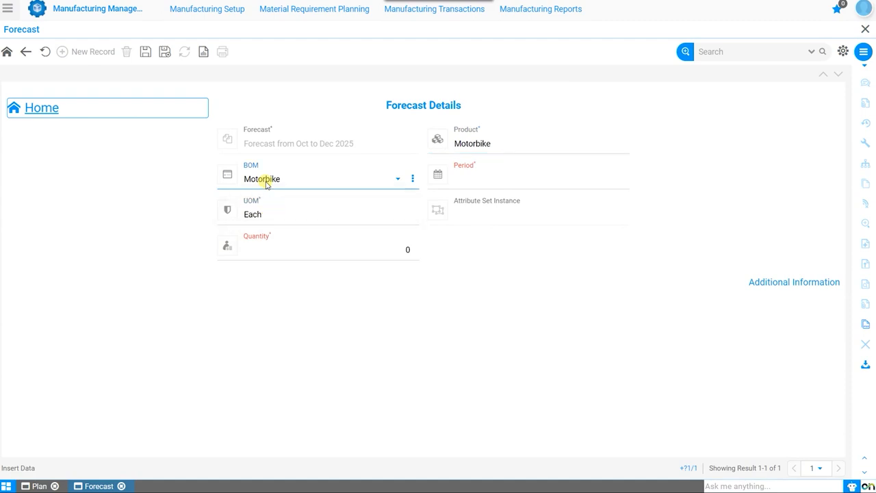
Set the Motorbike forecast line's period to October-25 and quantity to 1,000, and save it
{"action": "left_click", "coordinate": [524, 183]}
{"action": "left_click", "coordinate": [485, 215]}
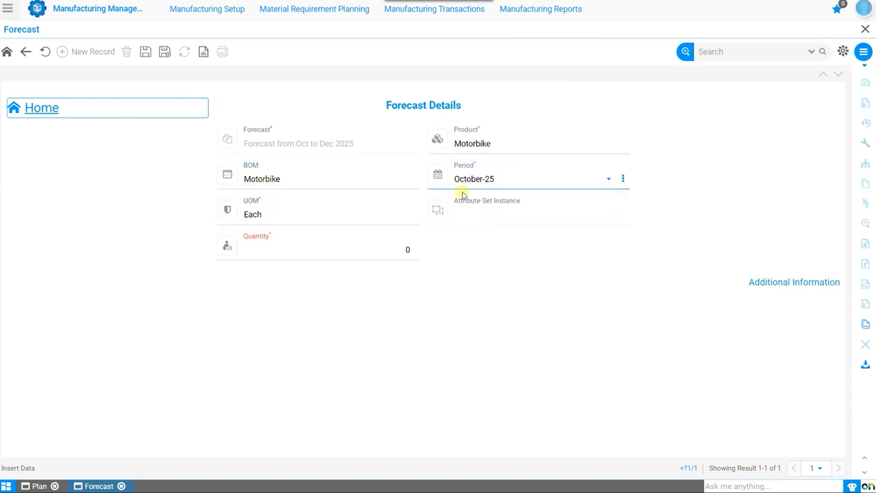
{"action": "left_click", "coordinate": [385, 251]}
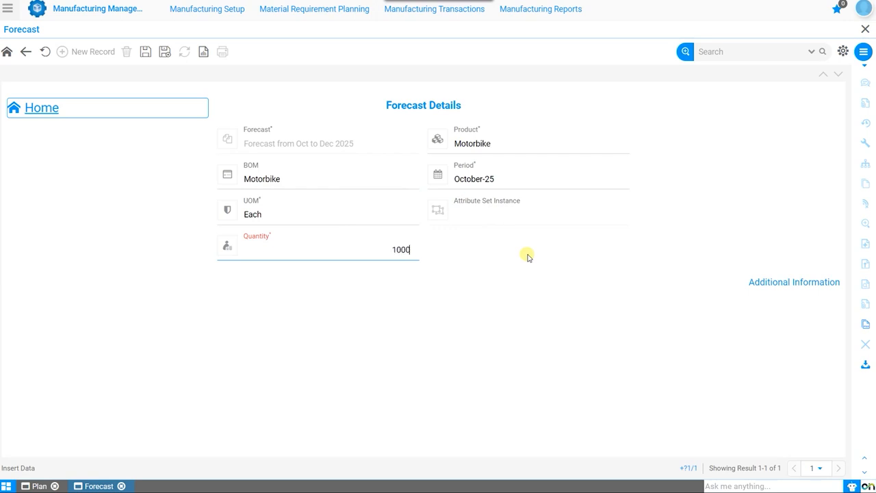
{"action": "left_click", "coordinate": [537, 257]}
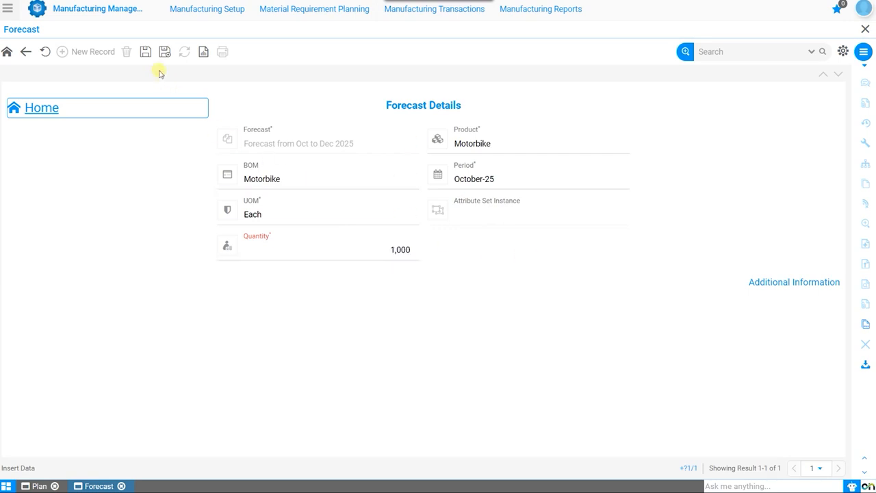
{"action": "left_click", "coordinate": [146, 52]}
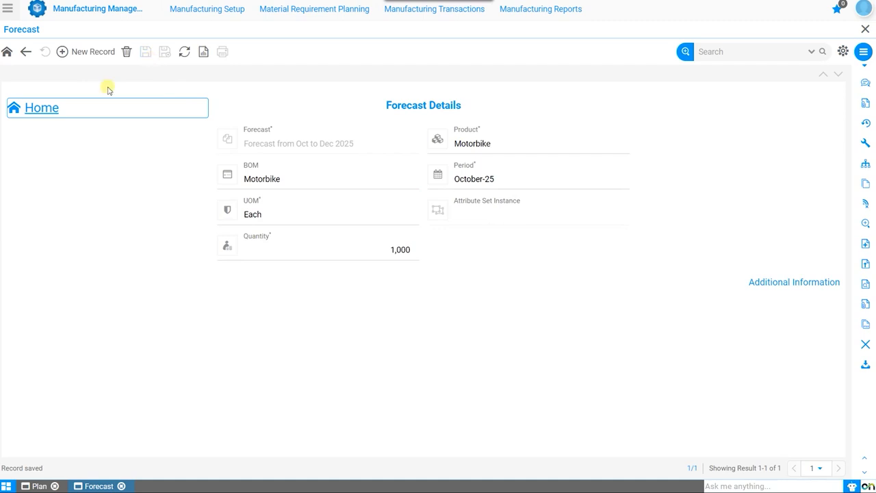
Add and save a Motorbike forecast line for November-25 with a quantity of 1,100
{"action": "left_click", "coordinate": [90, 55]}
{"action": "left_click", "coordinate": [497, 178]}
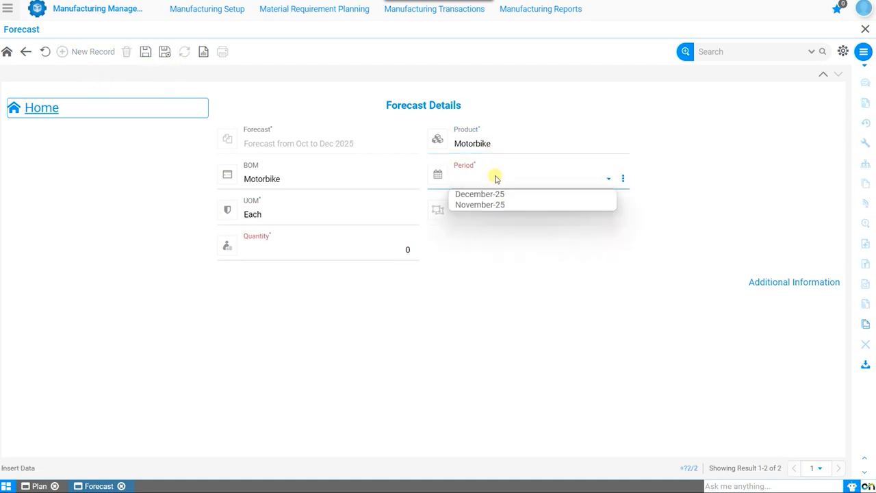
{"action": "left_click", "coordinate": [490, 202]}
{"action": "left_click", "coordinate": [376, 254]}
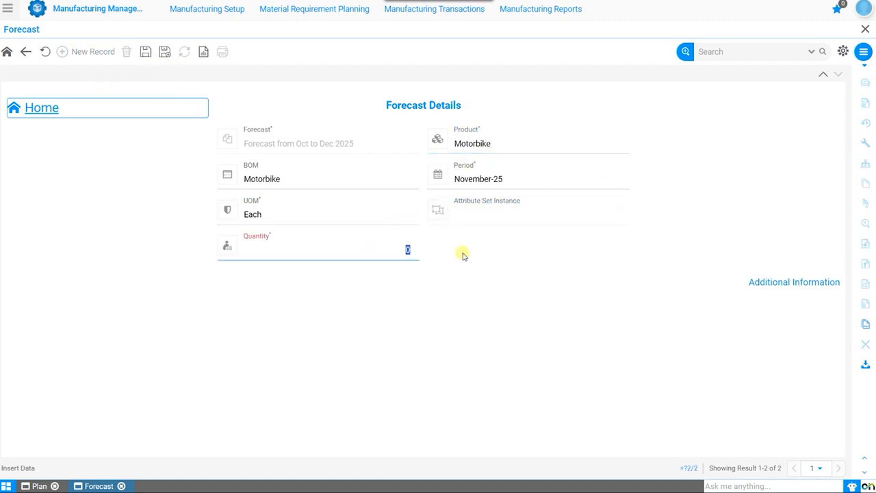
{"action": "left_click", "coordinate": [145, 51]}
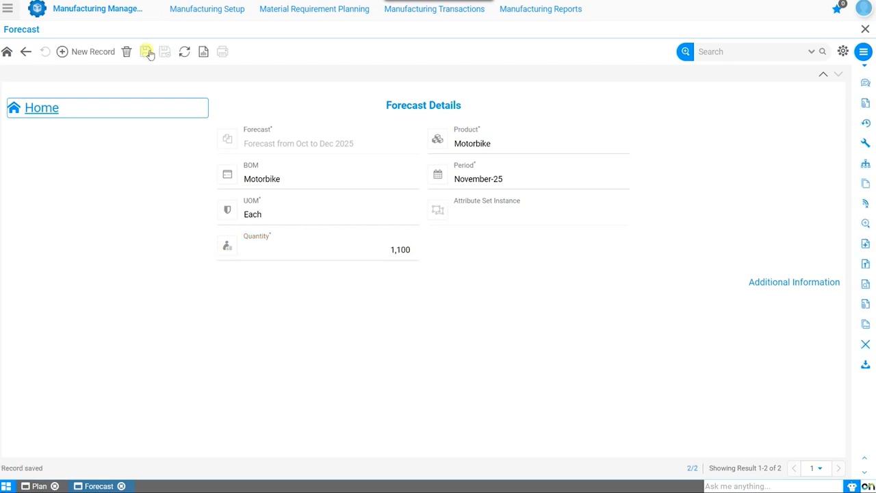
Add and save a Motorbike forecast line for December-25 with a quantity of 1,200
{"action": "left_click", "coordinate": [83, 54]}
{"action": "left_click", "coordinate": [518, 179]}
{"action": "left_click", "coordinate": [514, 196]}
{"action": "type", "text": "1,200"}
{"action": "key", "text": "Tab"}
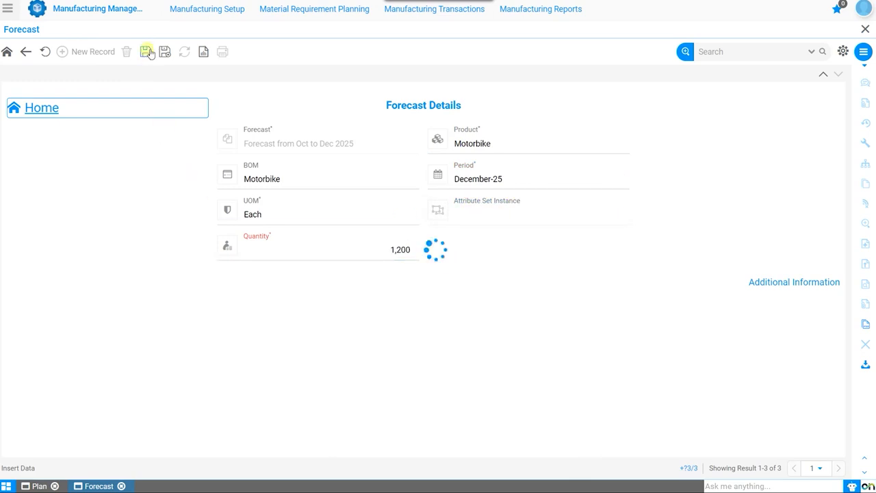
{"action": "left_click", "coordinate": [145, 51]}
Expand the line's additional information, return to the forecast header, and freeze the forecast data
{"action": "left_click", "coordinate": [756, 284]}
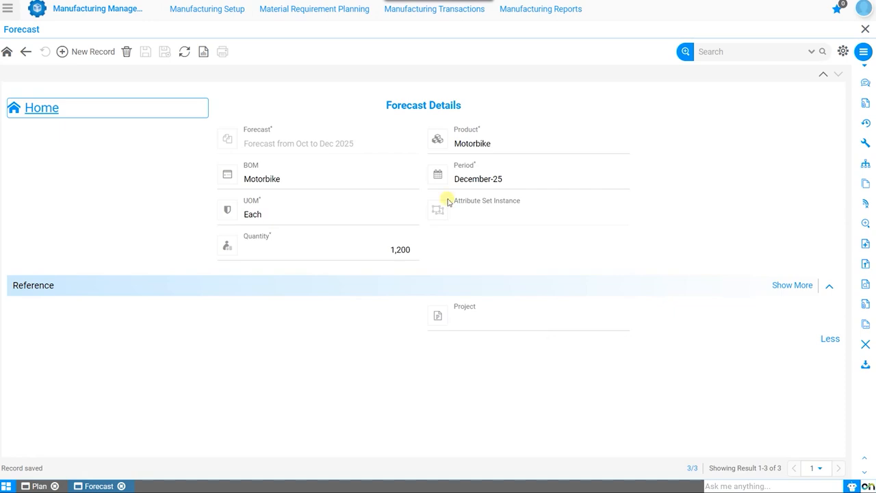
{"action": "left_click", "coordinate": [17, 107]}
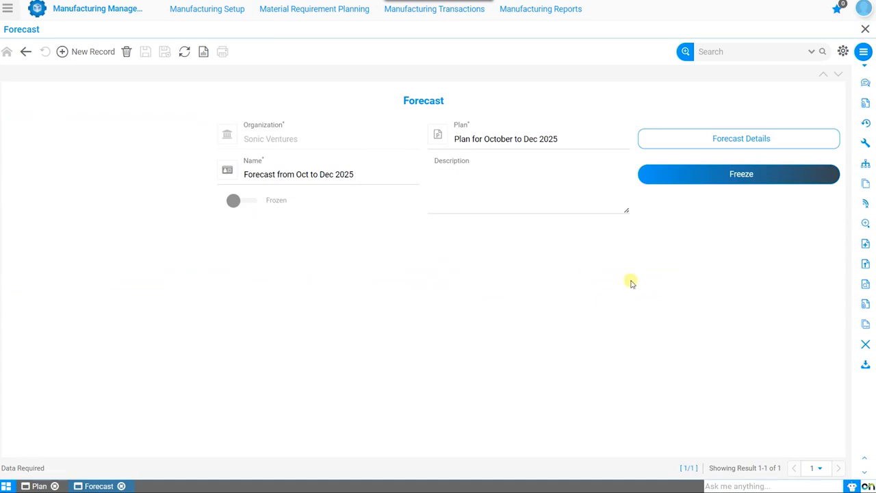
{"action": "left_click", "coordinate": [746, 173]}
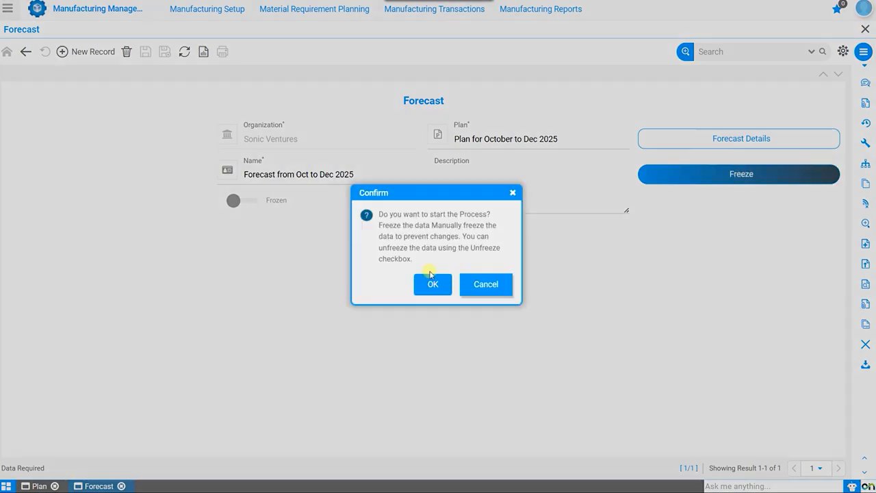
{"action": "left_click", "coordinate": [431, 282]}
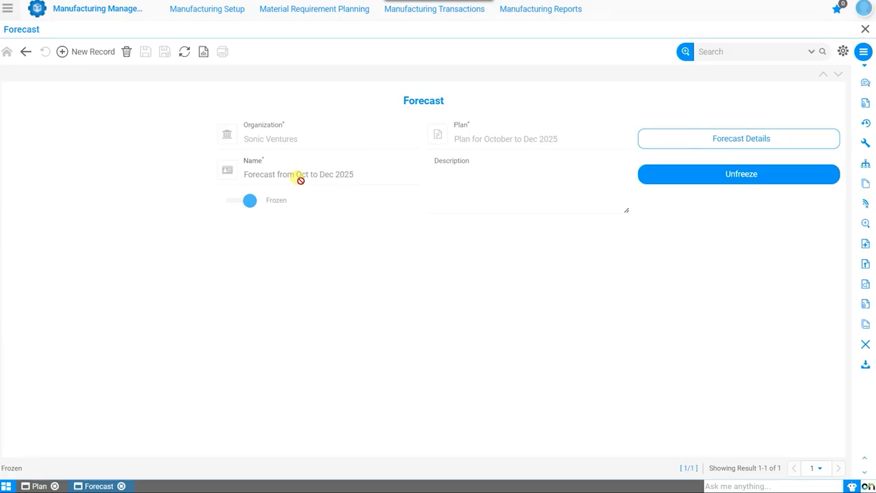
Create and save a master demand record named "Demand Oct to Dec 2025 Demand" for the Plan for October to Dec 2025
{"action": "left_click", "coordinate": [323, 15]}
{"action": "left_click", "coordinate": [318, 40]}
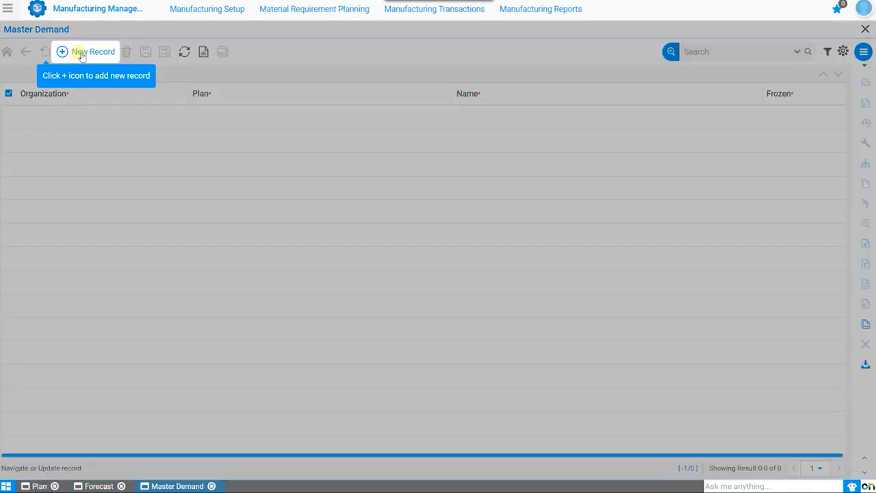
{"action": "left_click", "coordinate": [81, 53]}
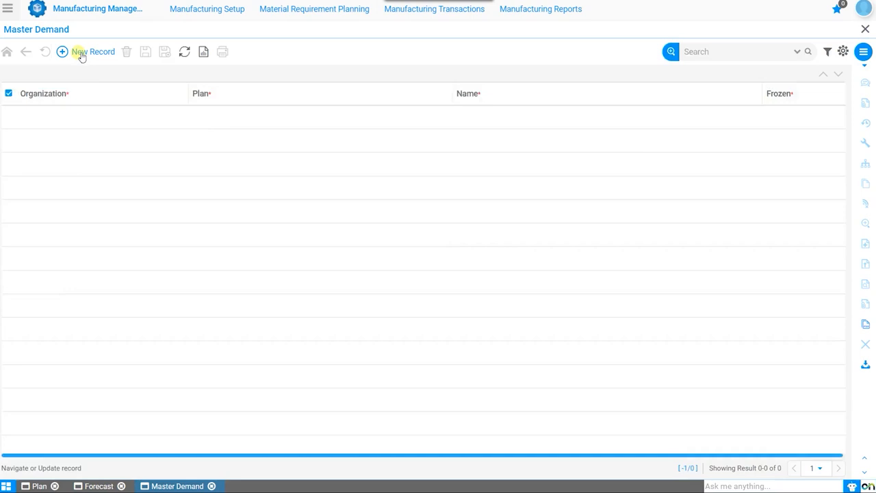
{"action": "left_click", "coordinate": [517, 152]}
{"action": "left_click", "coordinate": [518, 153]}
{"action": "left_click", "coordinate": [298, 182]}
{"action": "type", "text": "Demand Oct to Dec 2025 Demand"}
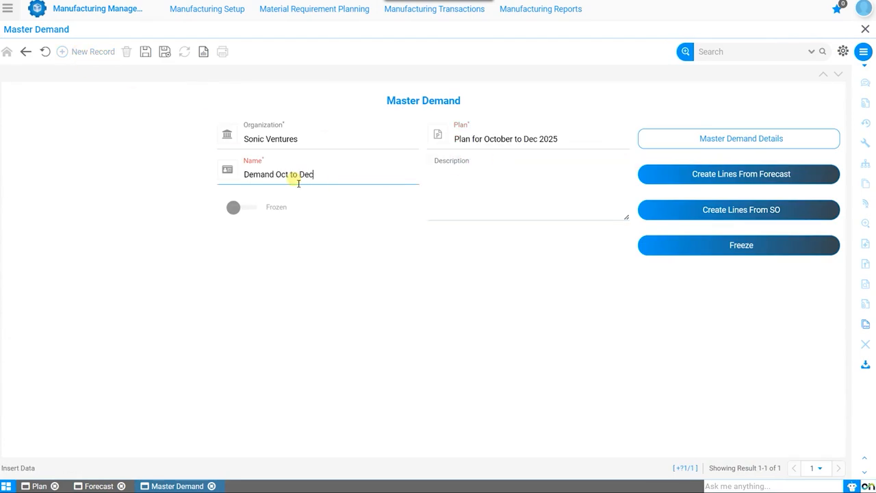
{"action": "left_click", "coordinate": [146, 53]}
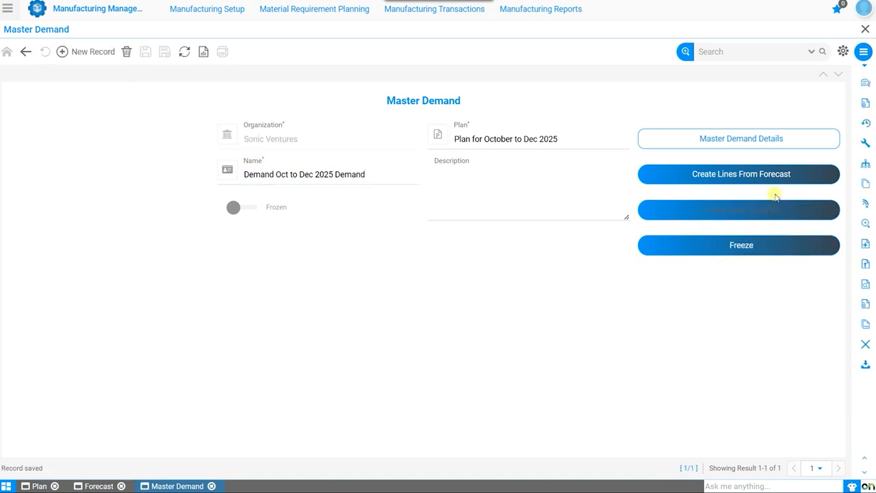
Create the master demand lines from the forecast "Forecast from Oct to Dec 2025" with a percentage of 10
{"action": "left_click", "coordinate": [769, 175]}
{"action": "left_click", "coordinate": [422, 273]}
{"action": "left_click", "coordinate": [447, 225]}
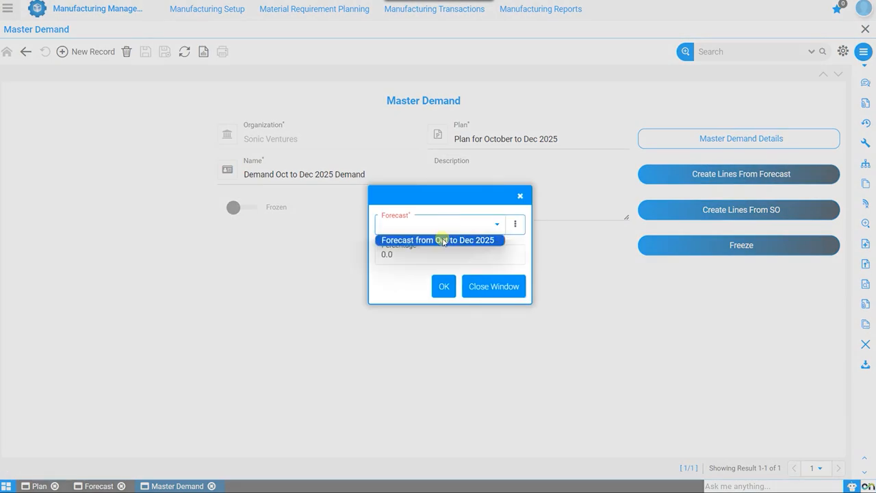
{"action": "left_click", "coordinate": [444, 240]}
{"action": "left_click", "coordinate": [411, 254]}
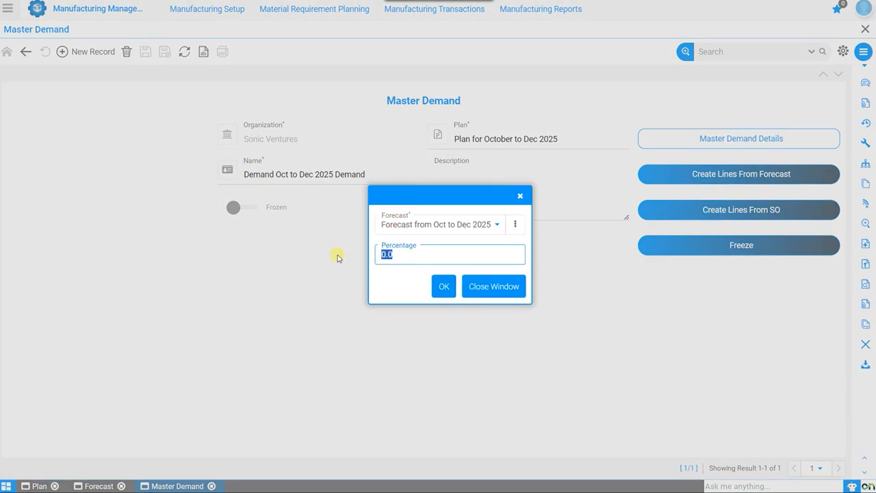
{"action": "type", "text": "10"}
{"action": "left_click", "coordinate": [441, 286]}
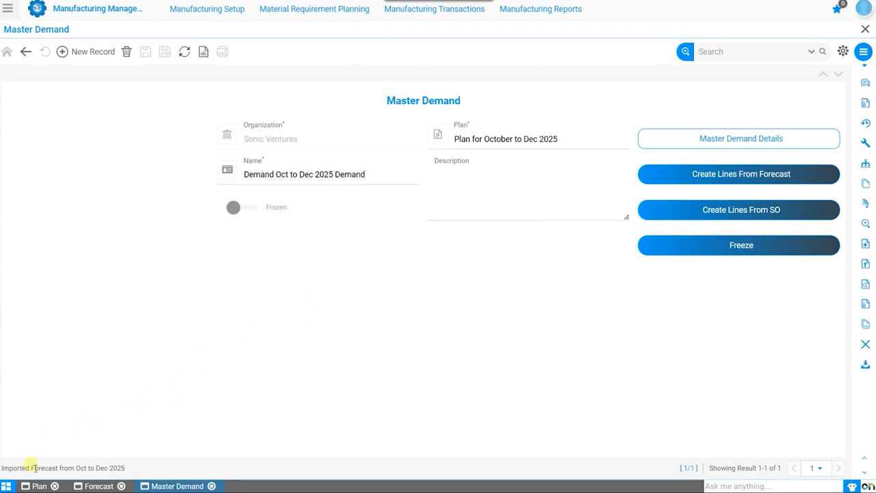
{"action": "left_click_drag", "start_coordinate": [2, 467], "coordinate": [321, 387]}
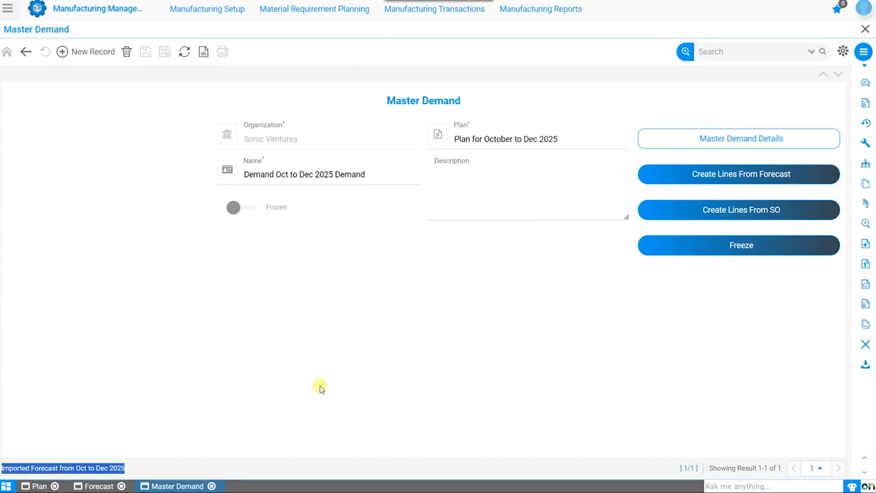
Review the generated master demand lines, open the December-25 Motorbike line, and return to the master demand header
{"action": "left_click", "coordinate": [716, 139]}
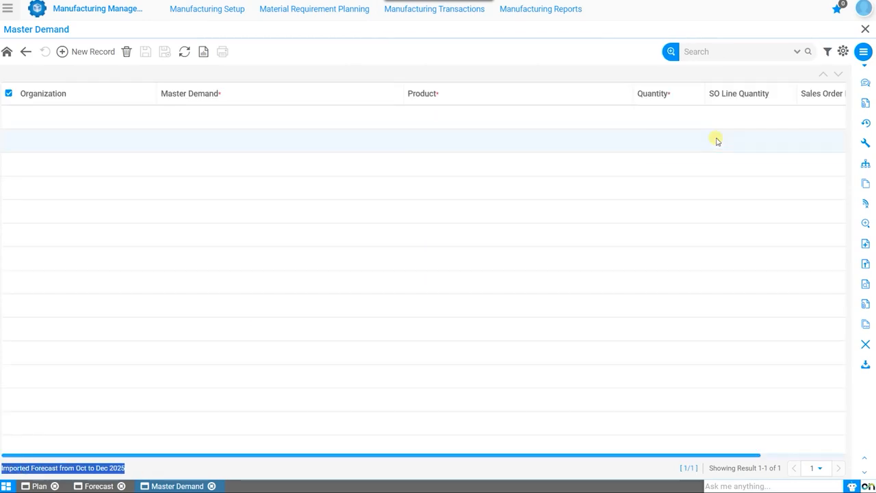
{"action": "double_click", "coordinate": [458, 115]}
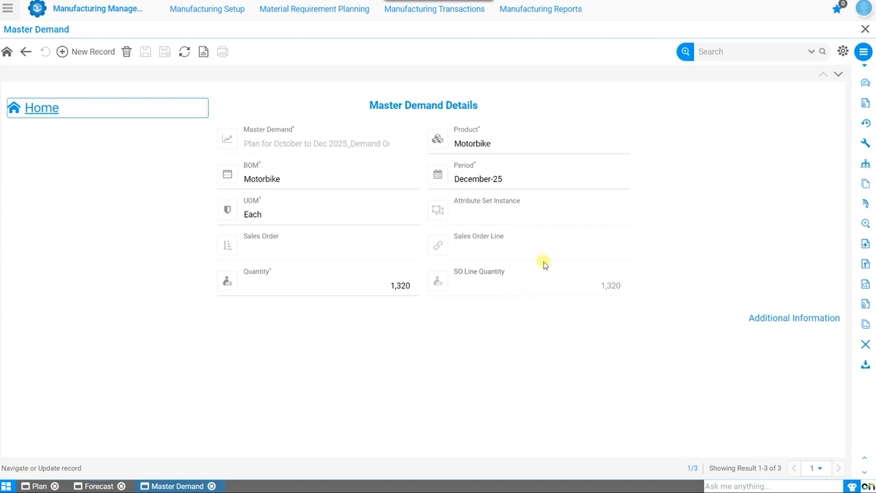
{"action": "left_click", "coordinate": [28, 111]}
Freeze the master demand data and confirm the process
{"action": "left_click", "coordinate": [738, 214]}
{"action": "left_click", "coordinate": [730, 183]}
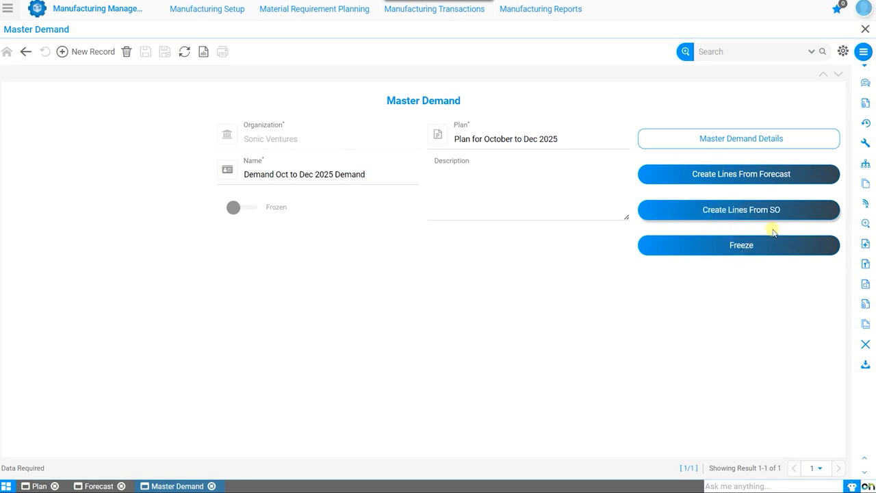
{"action": "left_click", "coordinate": [745, 250]}
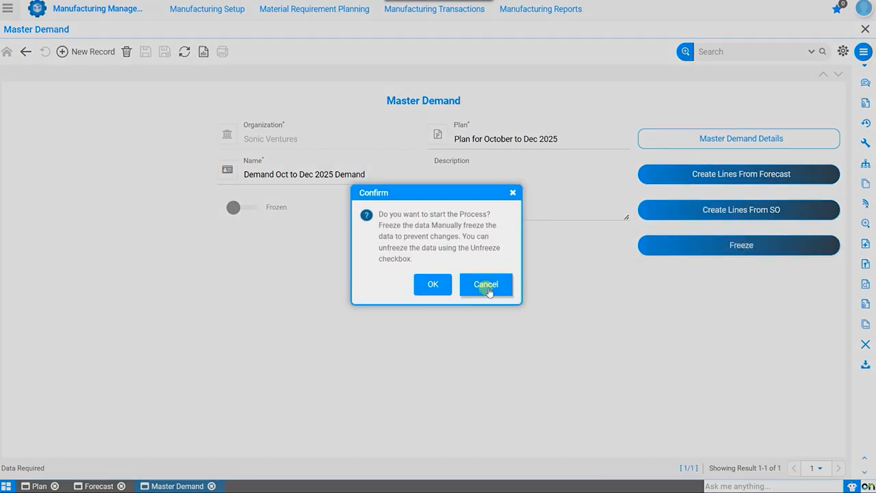
{"action": "left_click", "coordinate": [438, 286]}
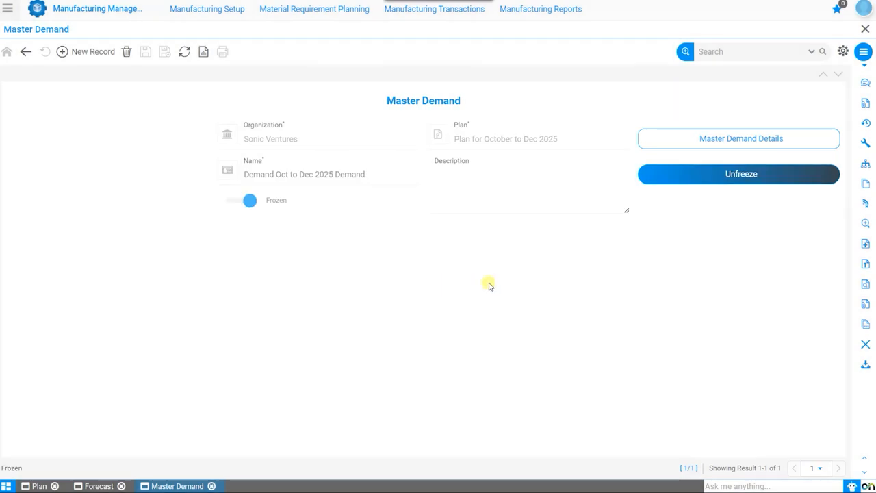
Return to the plan and run it with the "Demand Oct to Dec 2025 Demand" master demand from period October-25
{"action": "left_click", "coordinate": [35, 487]}
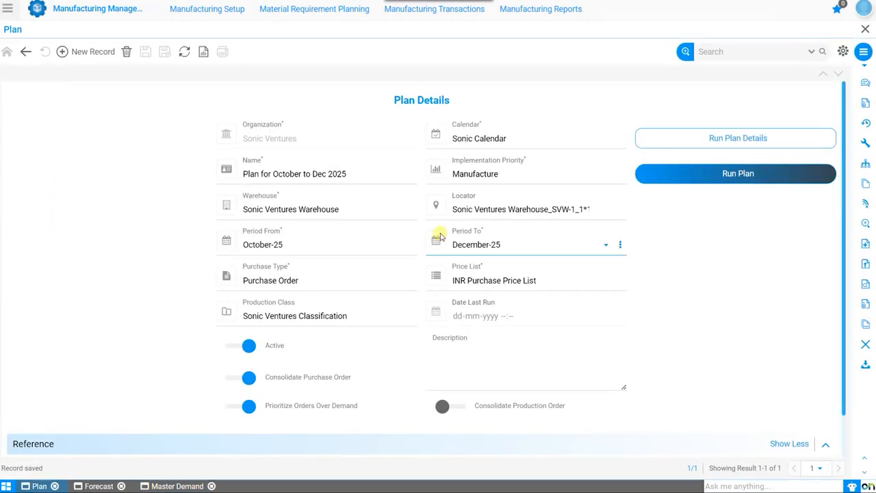
{"action": "left_click", "coordinate": [763, 178]}
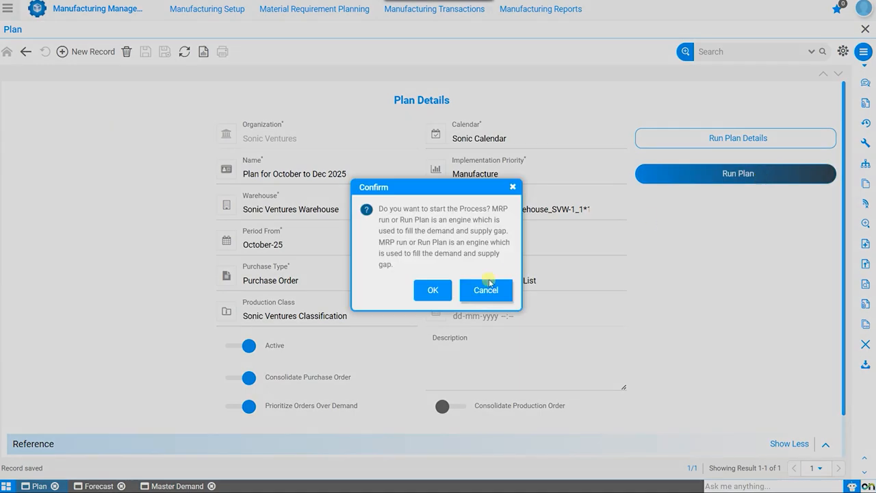
{"action": "left_click", "coordinate": [431, 292]}
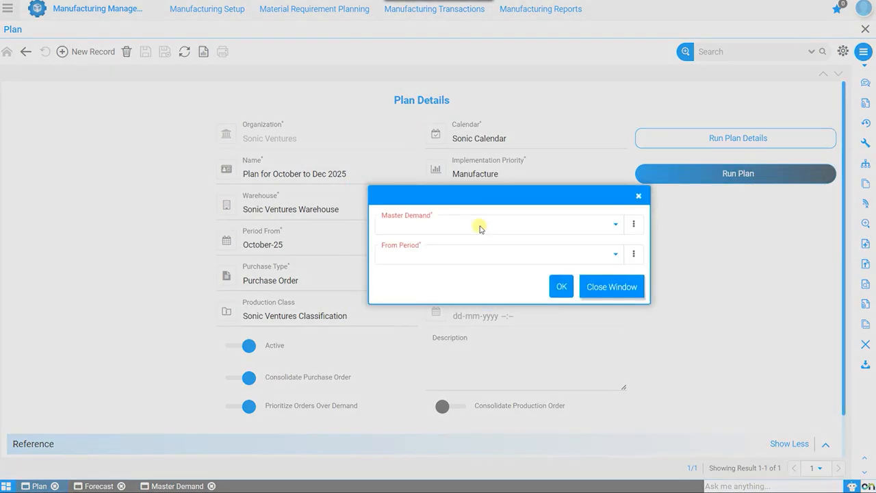
{"action": "left_click", "coordinate": [479, 224]}
{"action": "left_click", "coordinate": [471, 237]}
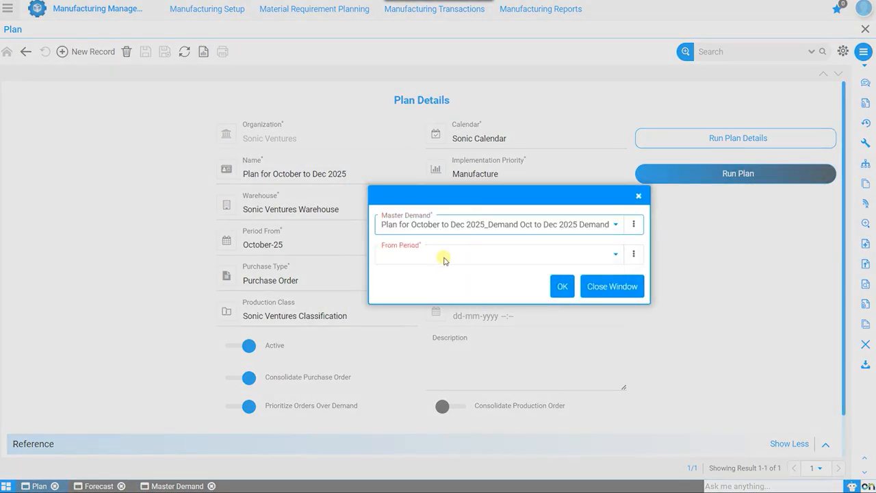
{"action": "left_click", "coordinate": [443, 259]}
{"action": "left_click", "coordinate": [409, 271]}
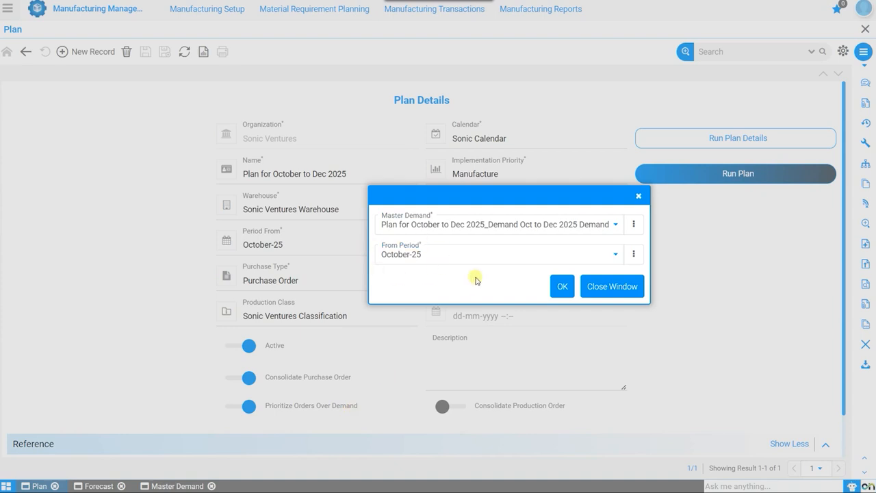
{"action": "left_click", "coordinate": [560, 290]}
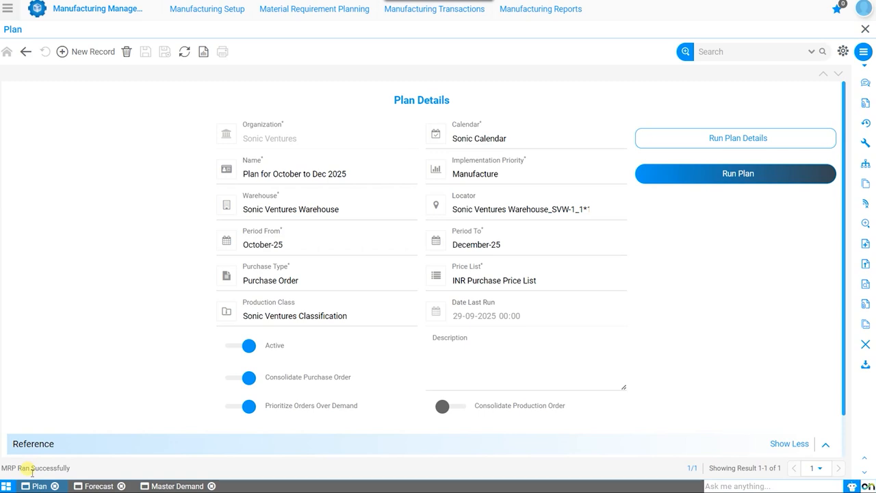
{"action": "left_click_drag", "start_coordinate": [26, 471], "coordinate": [54, 471]}
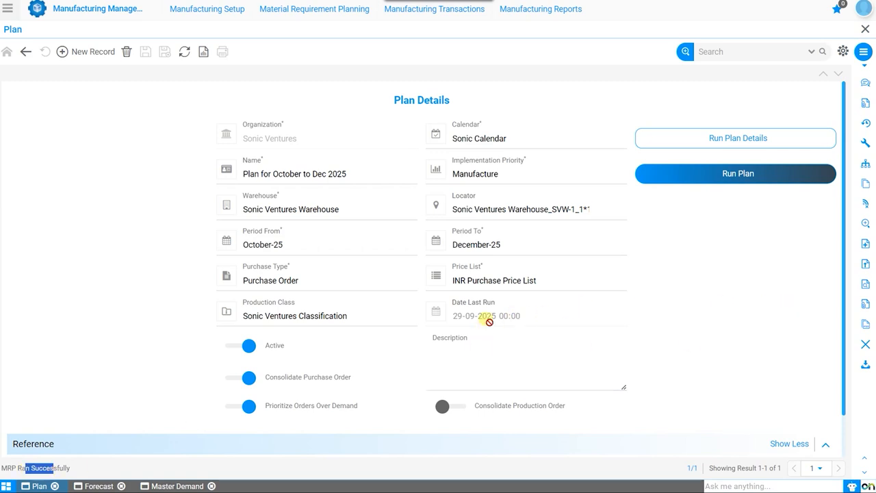
Open the plan run record, check its actual inventory details, and return to the plan header
{"action": "left_click", "coordinate": [728, 139]}
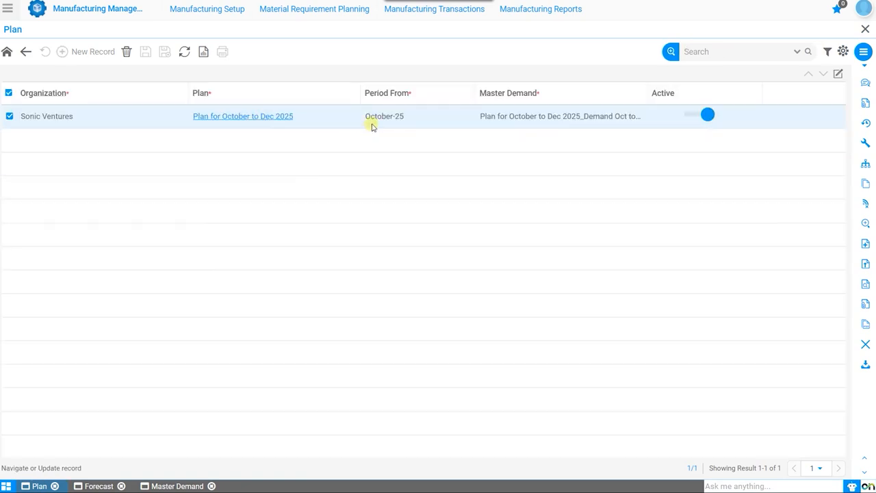
{"action": "left_click", "coordinate": [291, 117]}
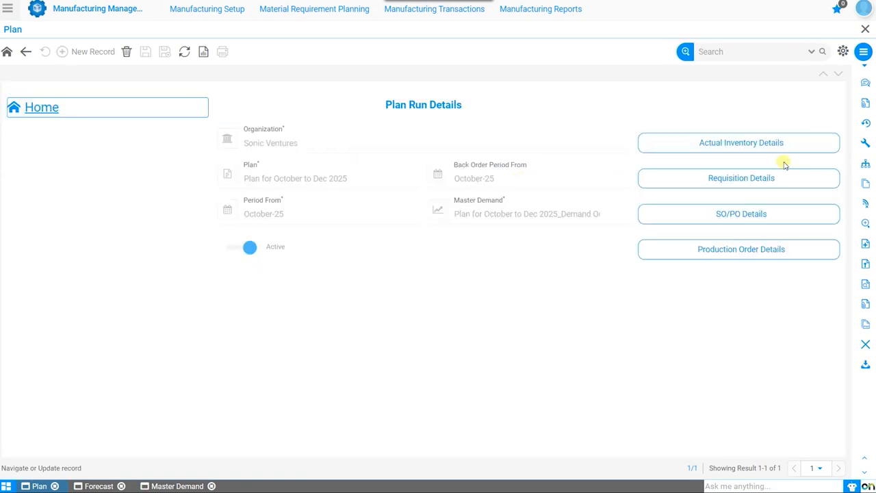
{"action": "left_click", "coordinate": [778, 145]}
{"action": "scroll", "coordinate": [431, 229], "scroll_direction": "down", "scroll_amount": 3}
{"action": "scroll", "coordinate": [432, 226], "scroll_direction": "up", "scroll_amount": 3}
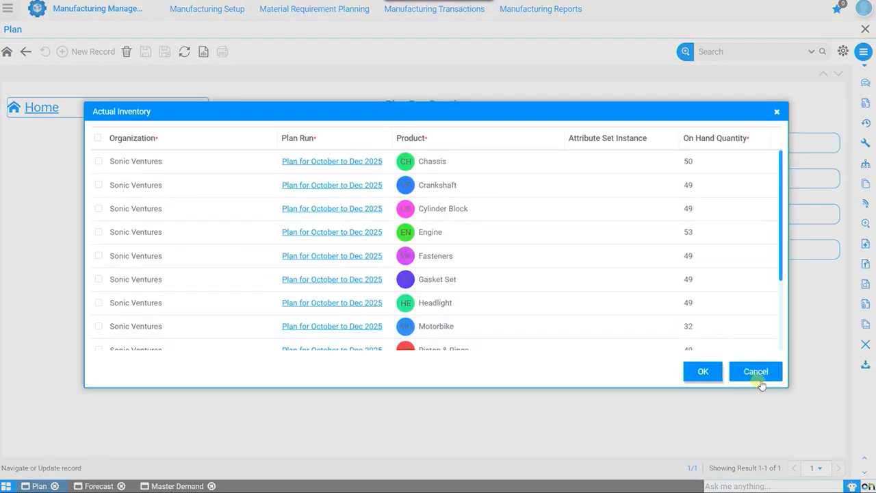
{"action": "left_click", "coordinate": [756, 372]}
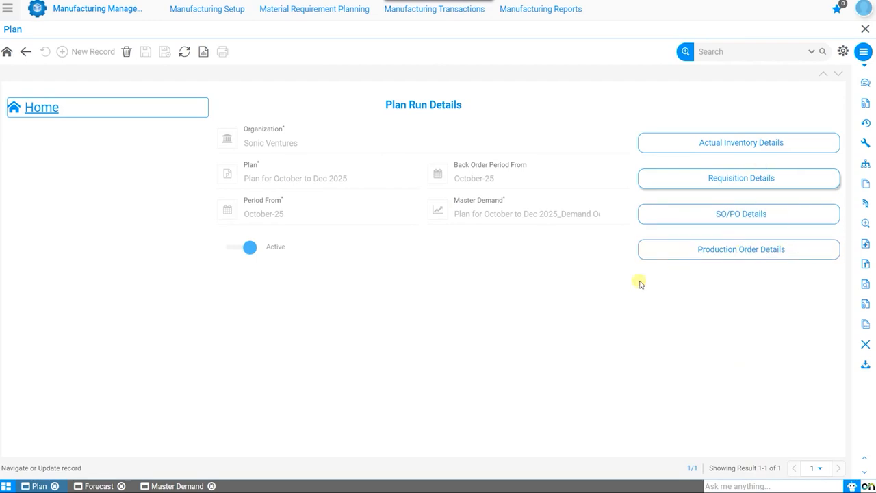
{"action": "left_click", "coordinate": [7, 52]}
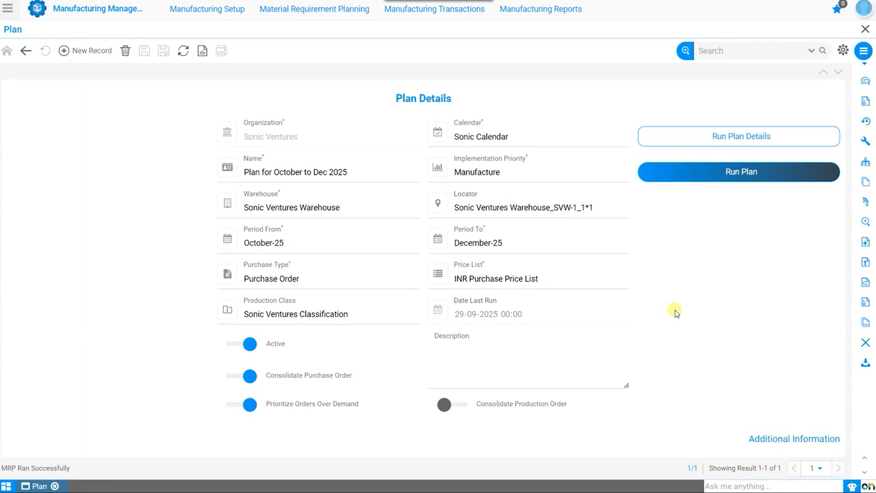
Find and open the Implement Plan form
{"action": "left_click", "coordinate": [304, 19]}
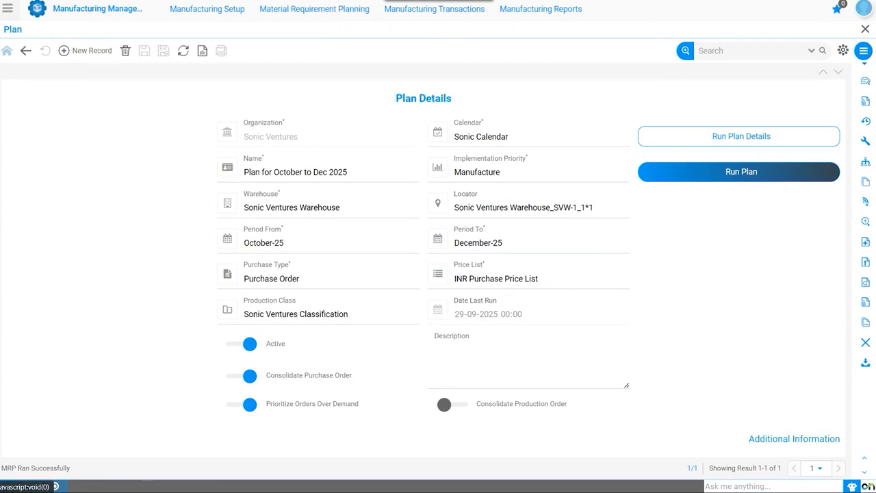
{"action": "left_click", "coordinate": [8, 10]}
{"action": "type", "text": "imp"}
{"action": "key", "text": "Down"}
{"action": "key", "text": "Down"}
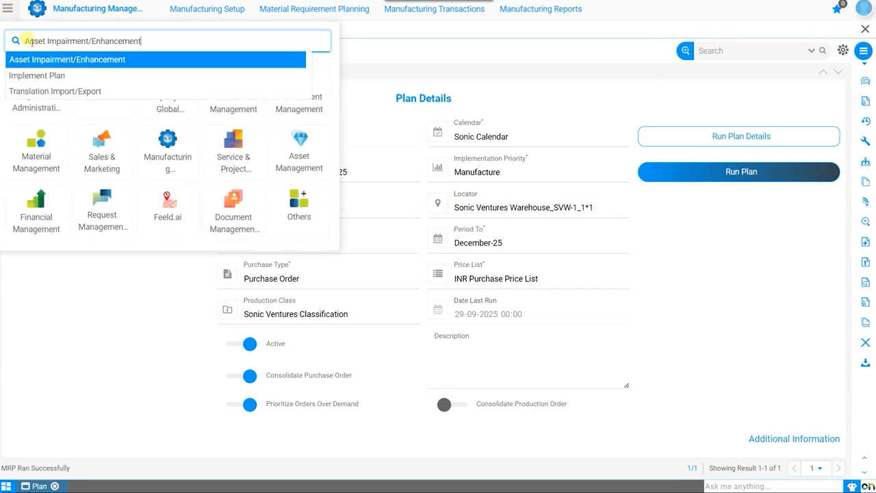
{"action": "key", "text": "Return"}
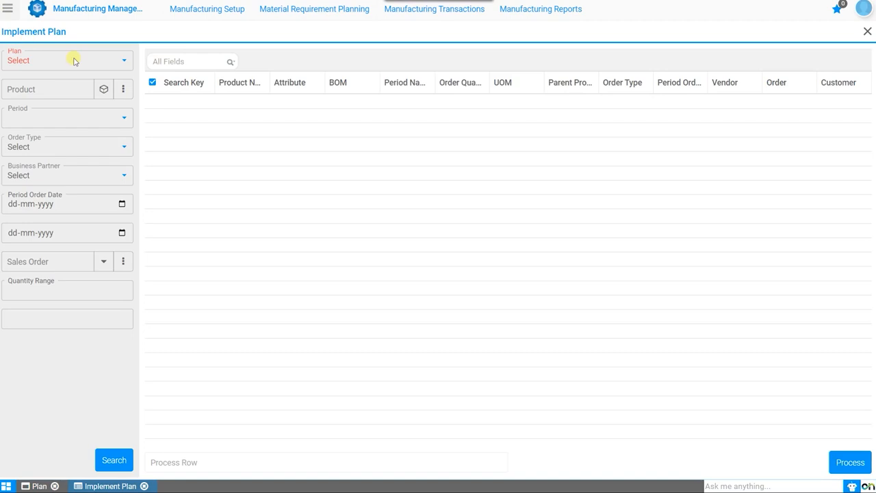
Choose Plan for October to Dec 2025 as the plan to implement and search for its order lines
{"action": "left_click", "coordinate": [74, 61]}
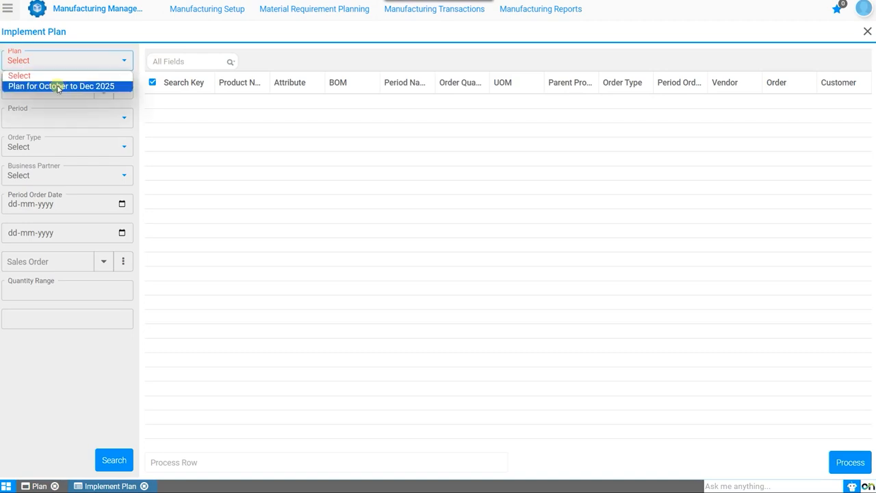
{"action": "left_click", "coordinate": [60, 87]}
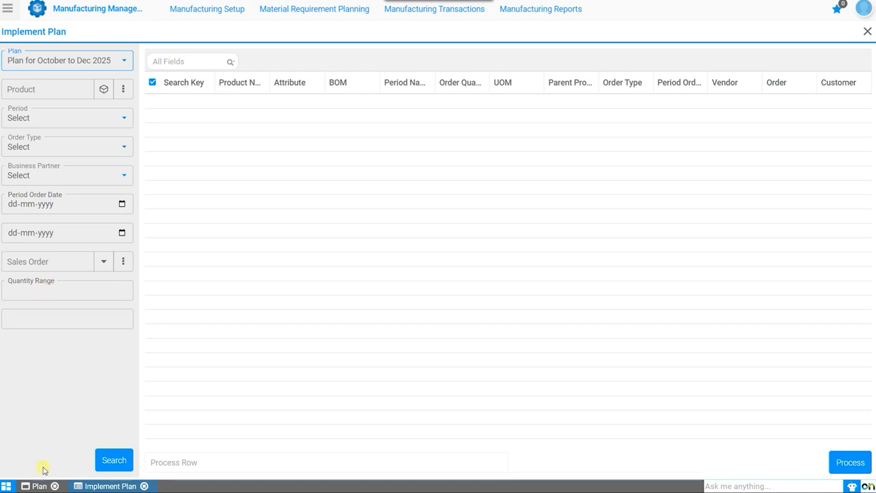
{"action": "left_click", "coordinate": [120, 461]}
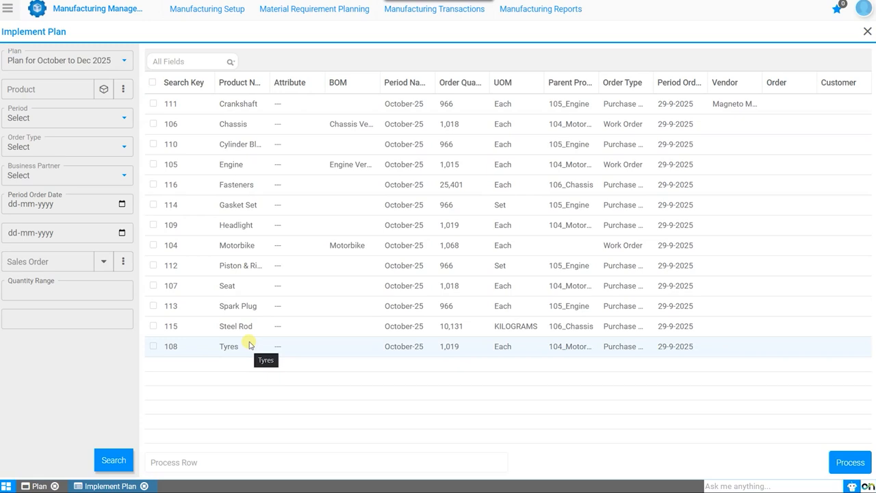
Inspect the Motorbike, Engine and Chassis work order rows, and widen the Product Name and BOM columns
{"action": "left_click", "coordinate": [335, 246]}
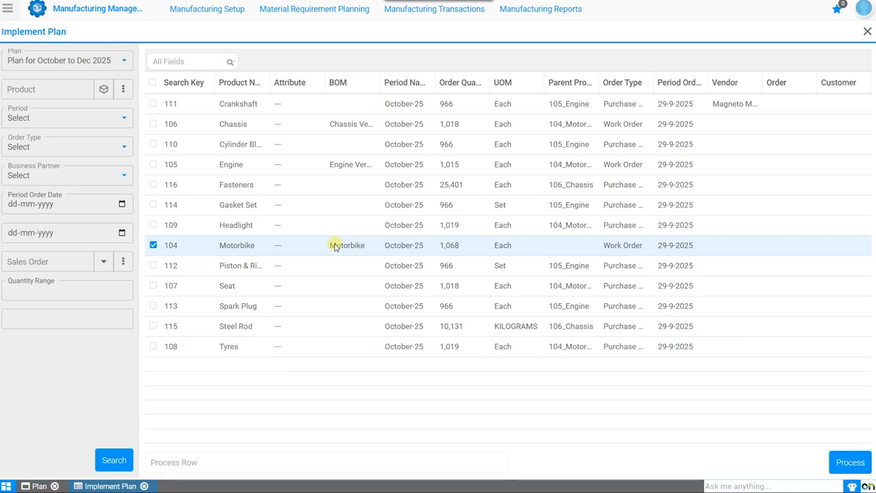
{"action": "left_click", "coordinate": [345, 167]}
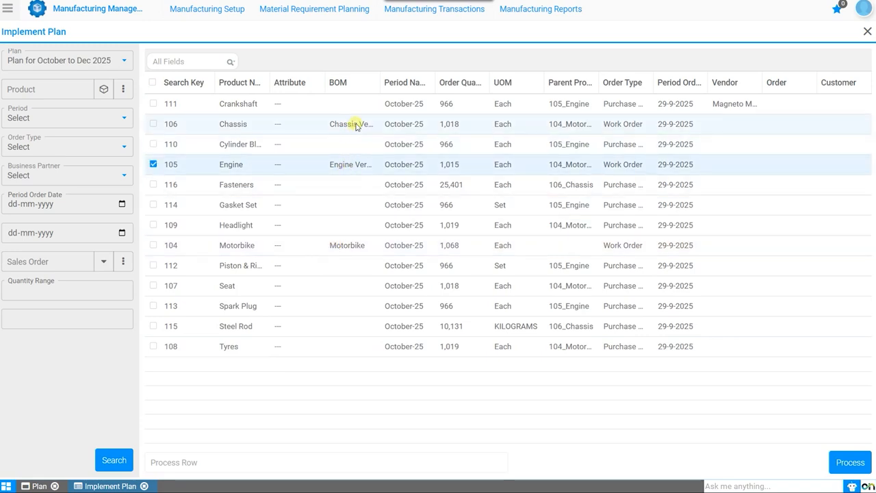
{"action": "left_click", "coordinate": [356, 126]}
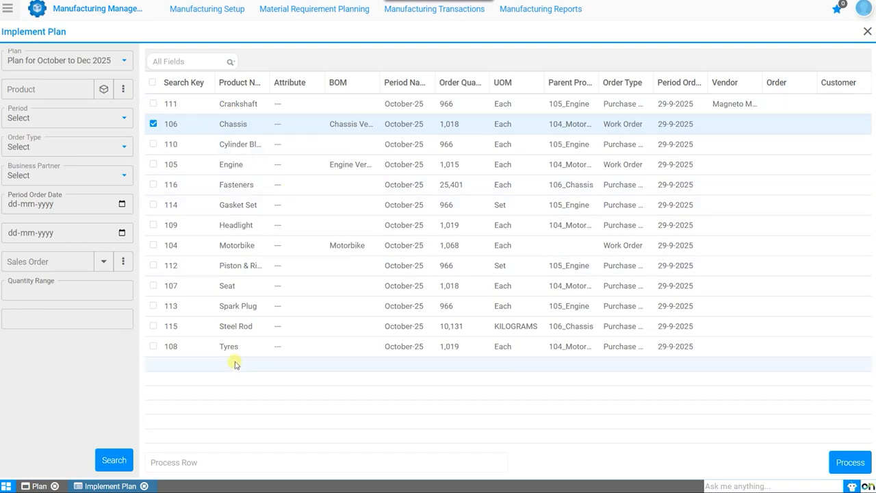
{"action": "left_click_drag", "start_coordinate": [270, 82], "coordinate": [325, 82]}
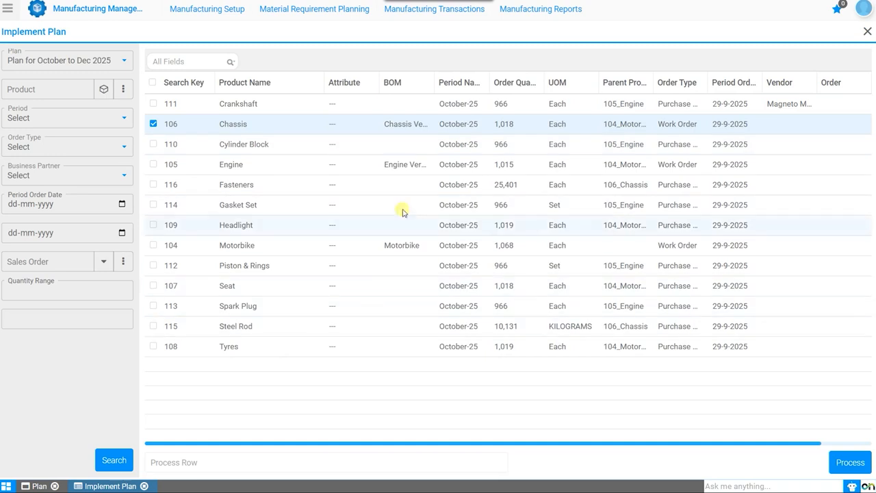
{"action": "left_click_drag", "start_coordinate": [436, 80], "coordinate": [463, 81]}
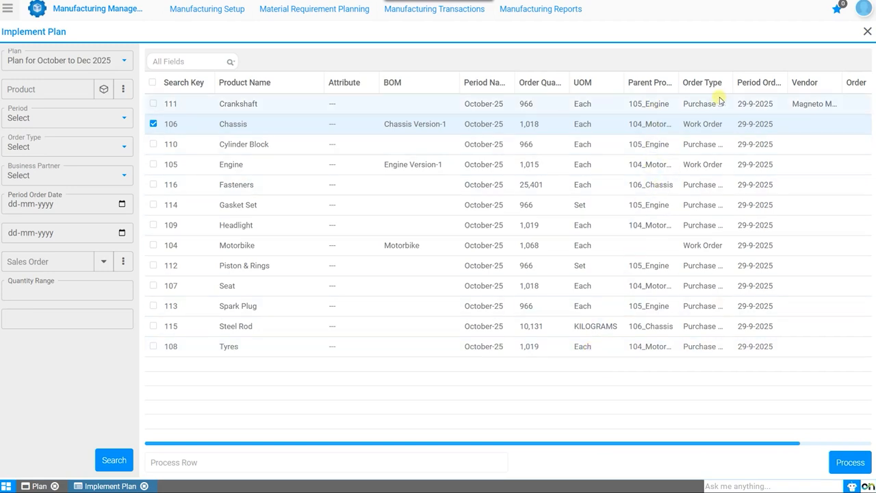
Widen the Order Type column and review the Vendor, Order and Customer columns of the plan's order lines
{"action": "left_click_drag", "start_coordinate": [738, 80], "coordinate": [760, 79]}
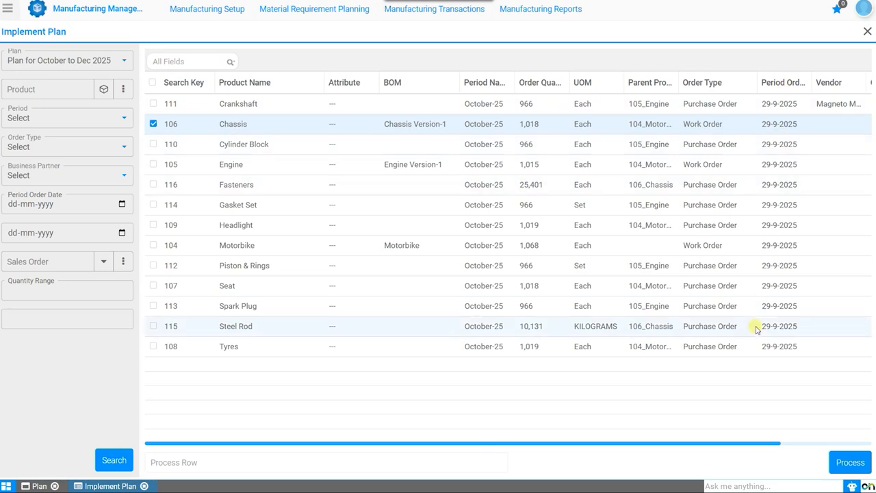
{"action": "left_click_drag", "start_coordinate": [774, 446], "coordinate": [868, 453]}
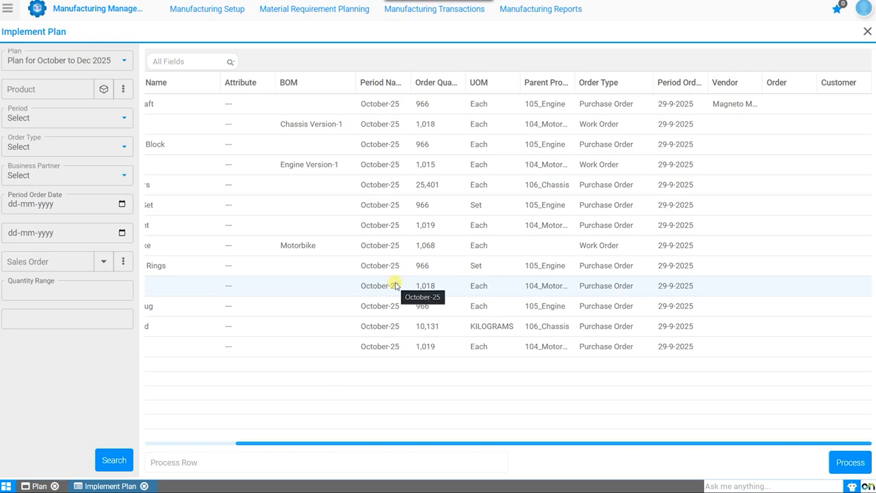
{"action": "left_click", "coordinate": [219, 443]}
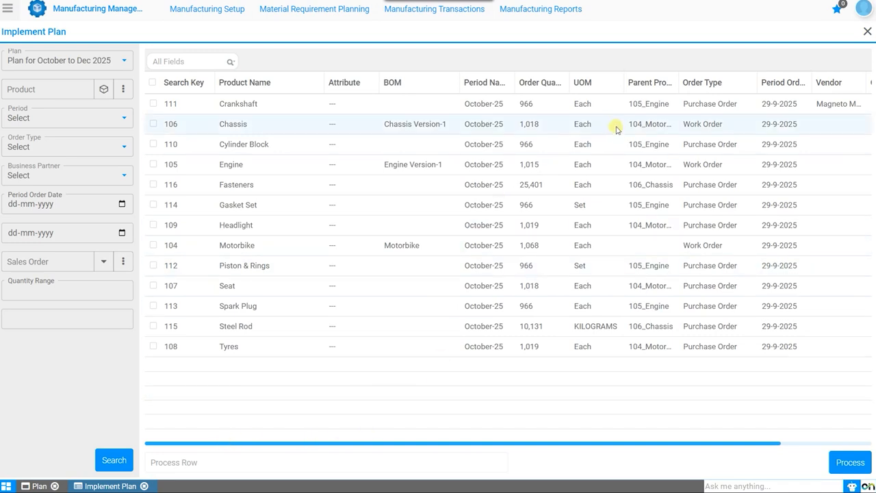
Try selecting the Crankshaft line and all order lines at once, leaving Chassis and the other lines deselected
{"action": "left_click", "coordinate": [153, 103]}
{"action": "left_click", "coordinate": [153, 124]}
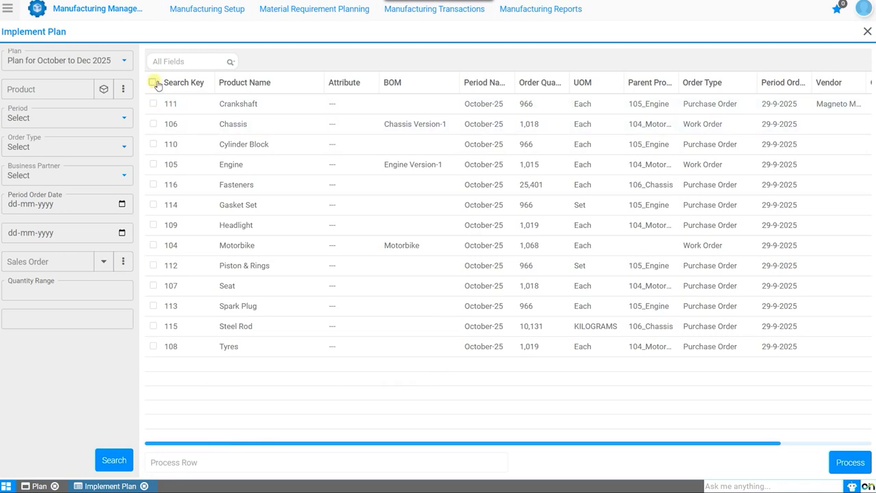
{"action": "left_click", "coordinate": [154, 82]}
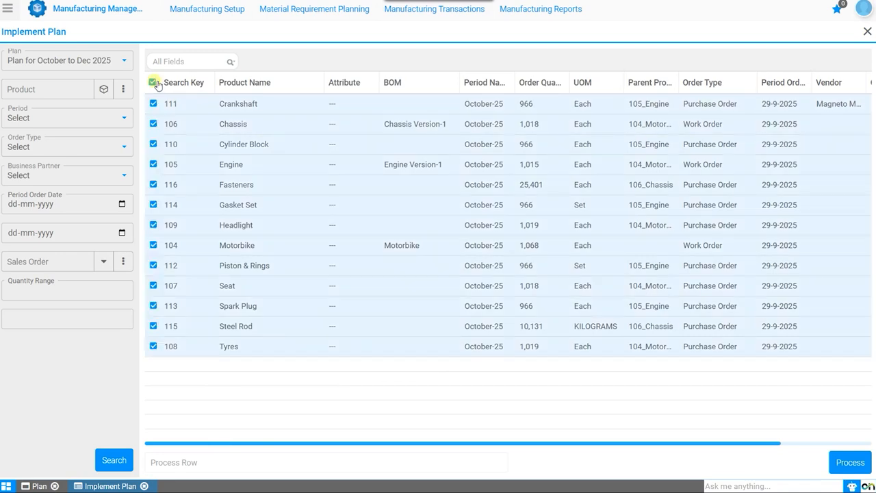
{"action": "left_click", "coordinate": [154, 83]}
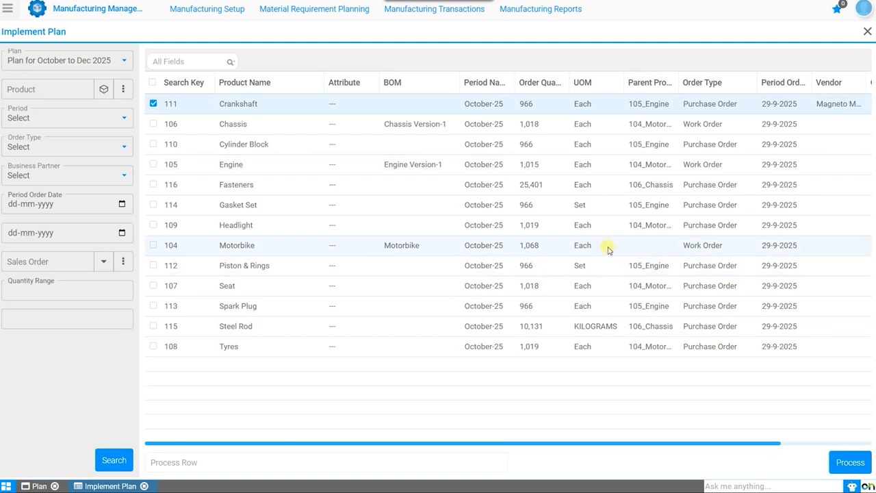
Select the Motorbike work order line along with the Crankshaft purchase order line, process both, and dismiss the result message
{"action": "left_click", "coordinate": [154, 246]}
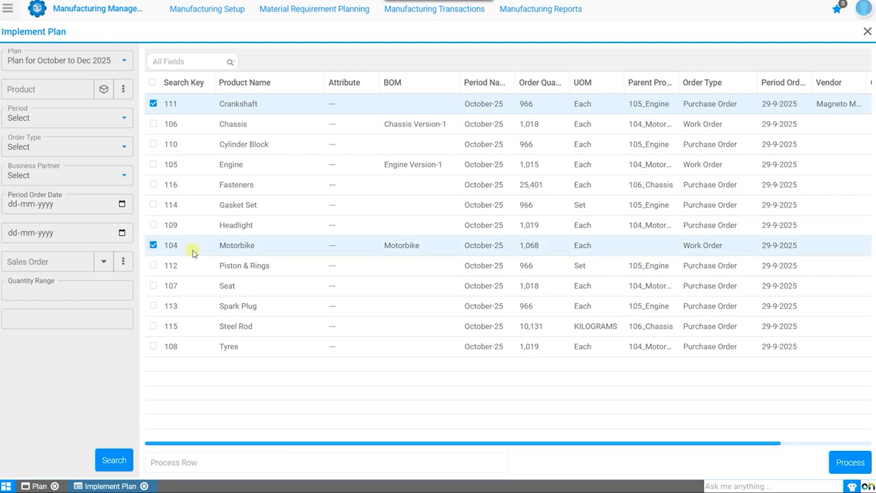
{"action": "left_click", "coordinate": [846, 462]}
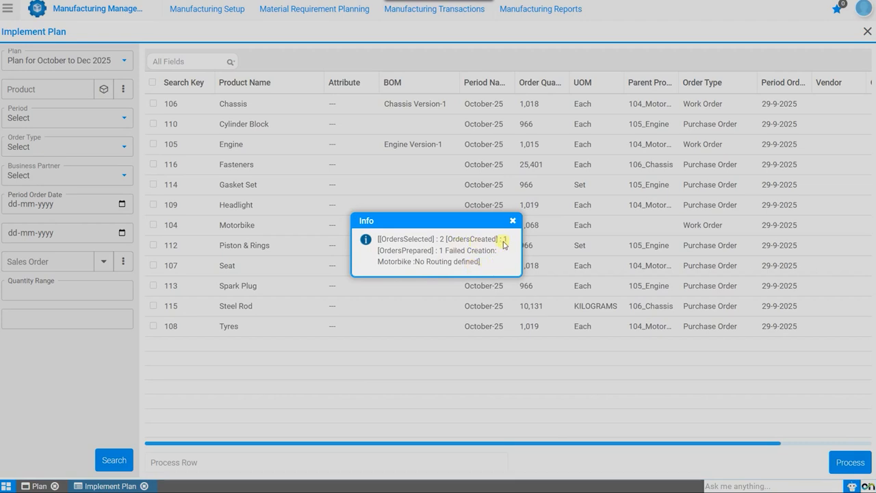
{"action": "left_click", "coordinate": [513, 221]}
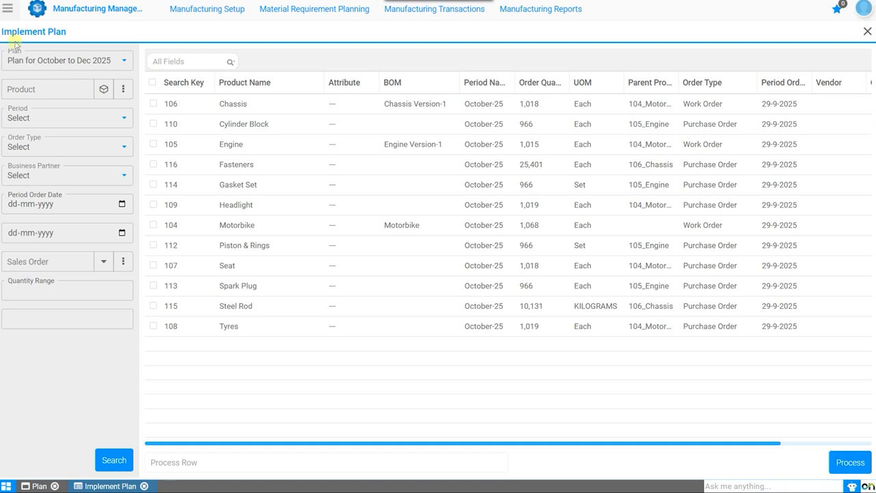
Switch to the Procurement Management module and open its Purchase Order window
{"action": "left_click", "coordinate": [9, 10]}
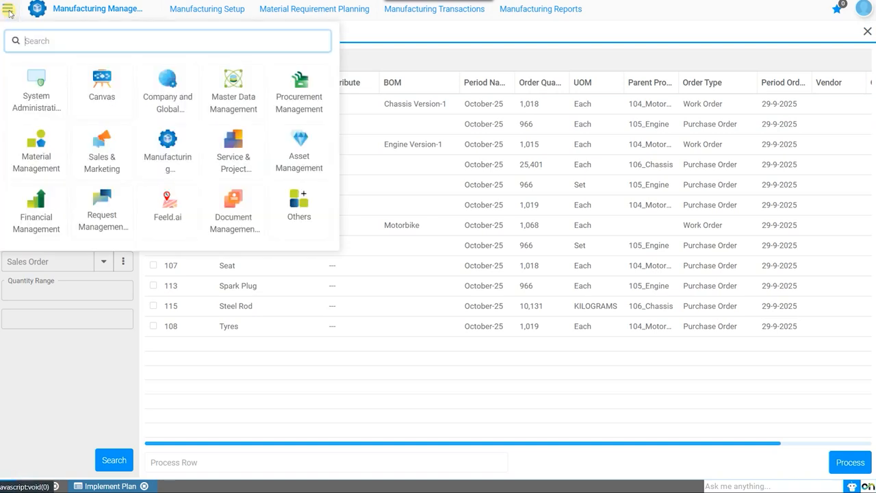
{"action": "left_click", "coordinate": [294, 103]}
{"action": "mouse_move", "coordinate": [319, 14]}
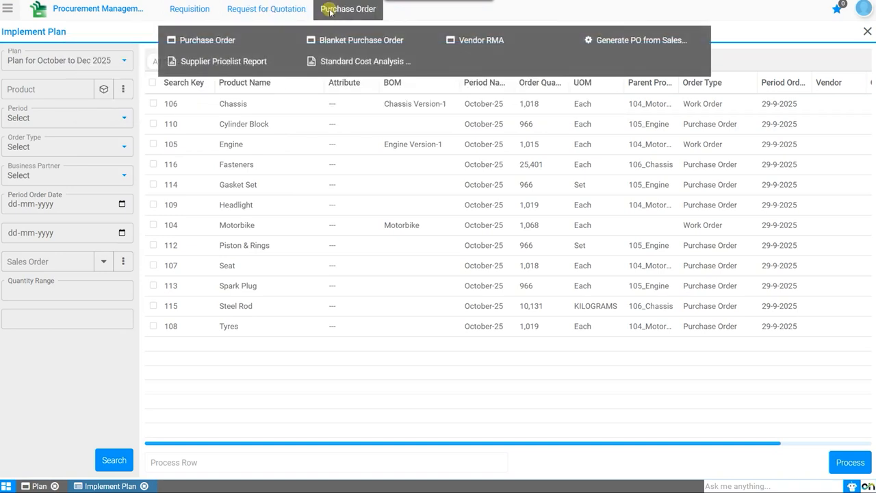
{"action": "left_click", "coordinate": [172, 38]}
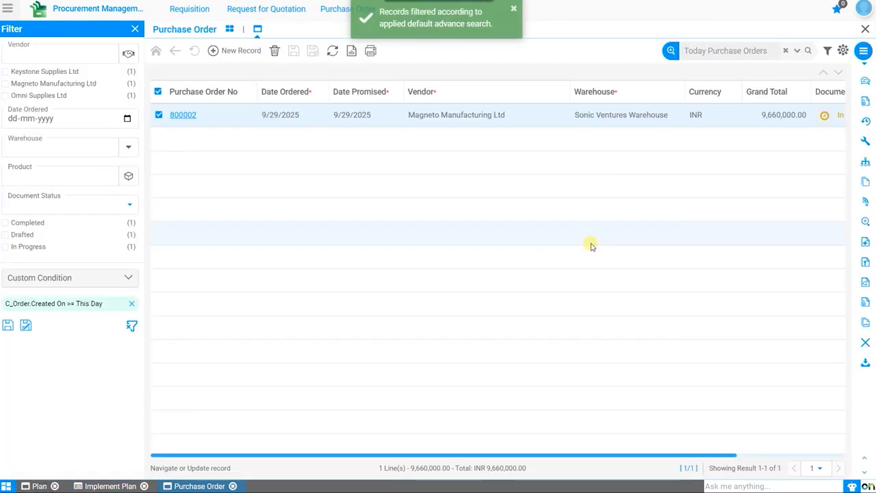
Open the Magneto Manufacturing Ltd purchase order, check its product lines, and return to the order header
{"action": "left_click", "coordinate": [184, 115]}
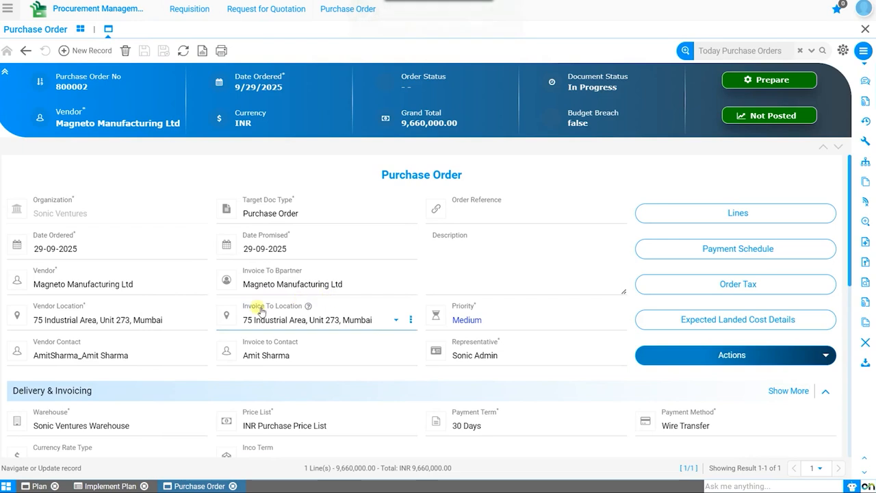
{"action": "left_click", "coordinate": [821, 212]}
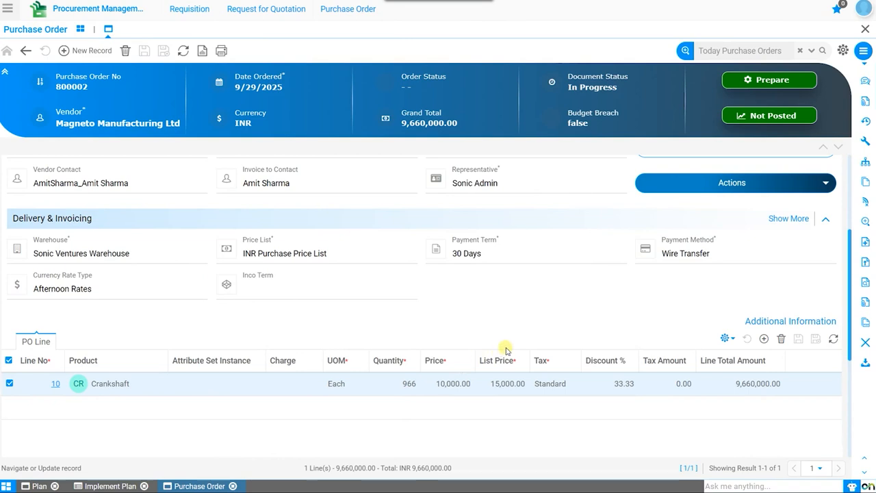
{"action": "scroll", "coordinate": [507, 350], "scroll_direction": "up", "scroll_amount": 3}
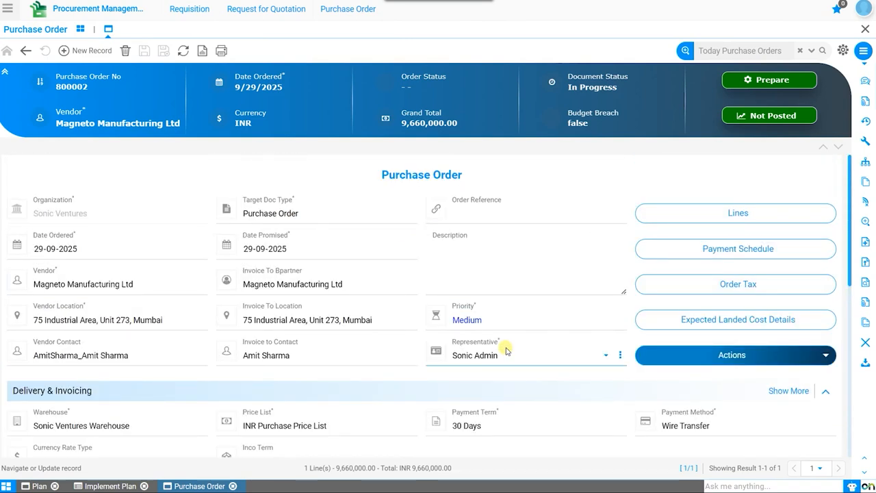